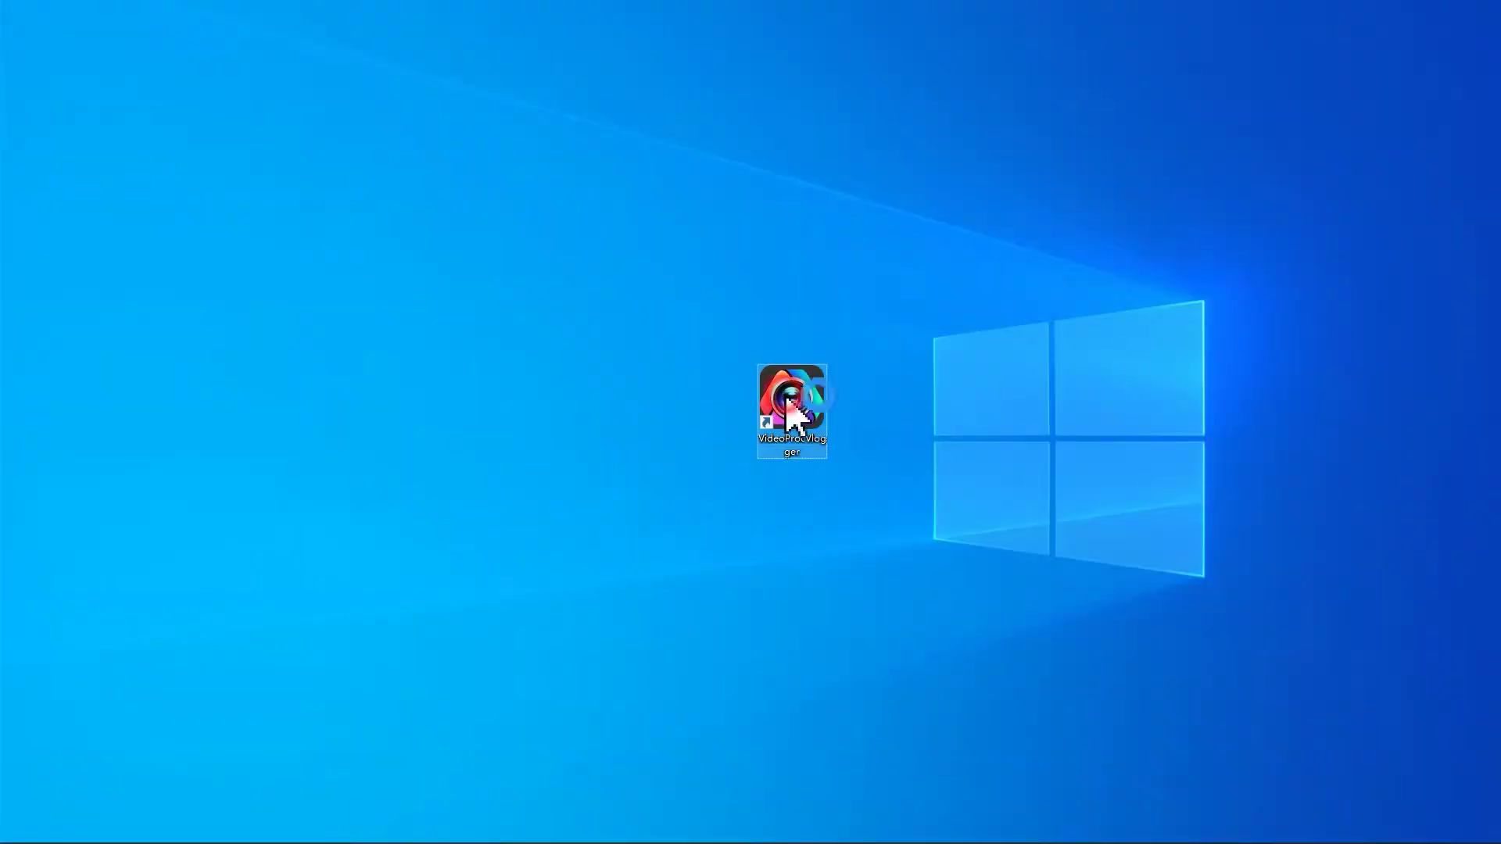
# Launch VideoProc Vlogger from its desktop shortcut to get a new empty project.
pyautogui.doubleClick(791, 407)
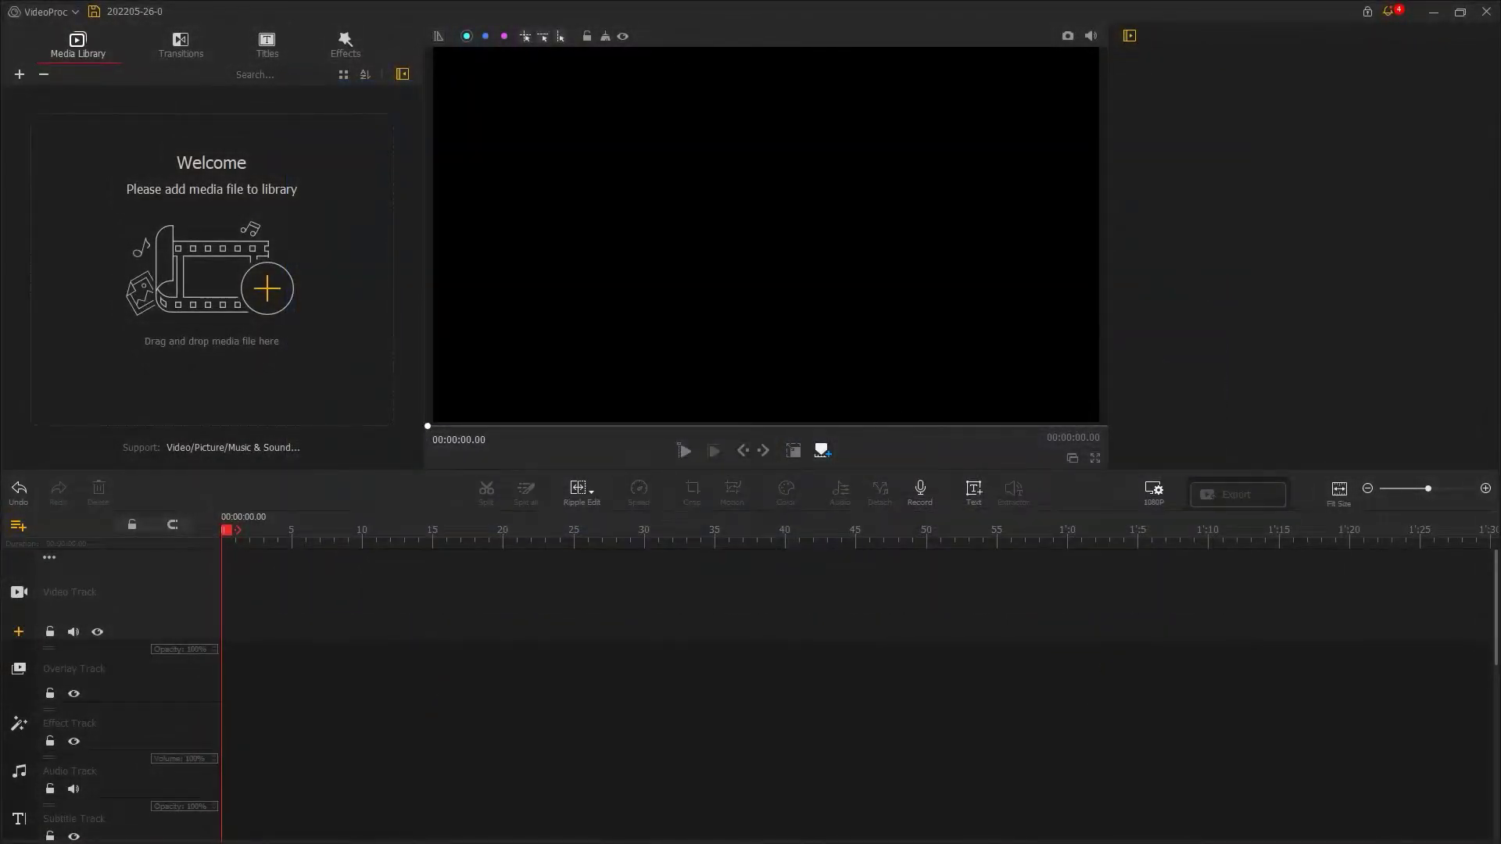
# Import both footage files and place Footage 1, then footage 2, on the video track.
pyautogui.moveTo(1500, 178); pyautogui.dragTo(361, 249)
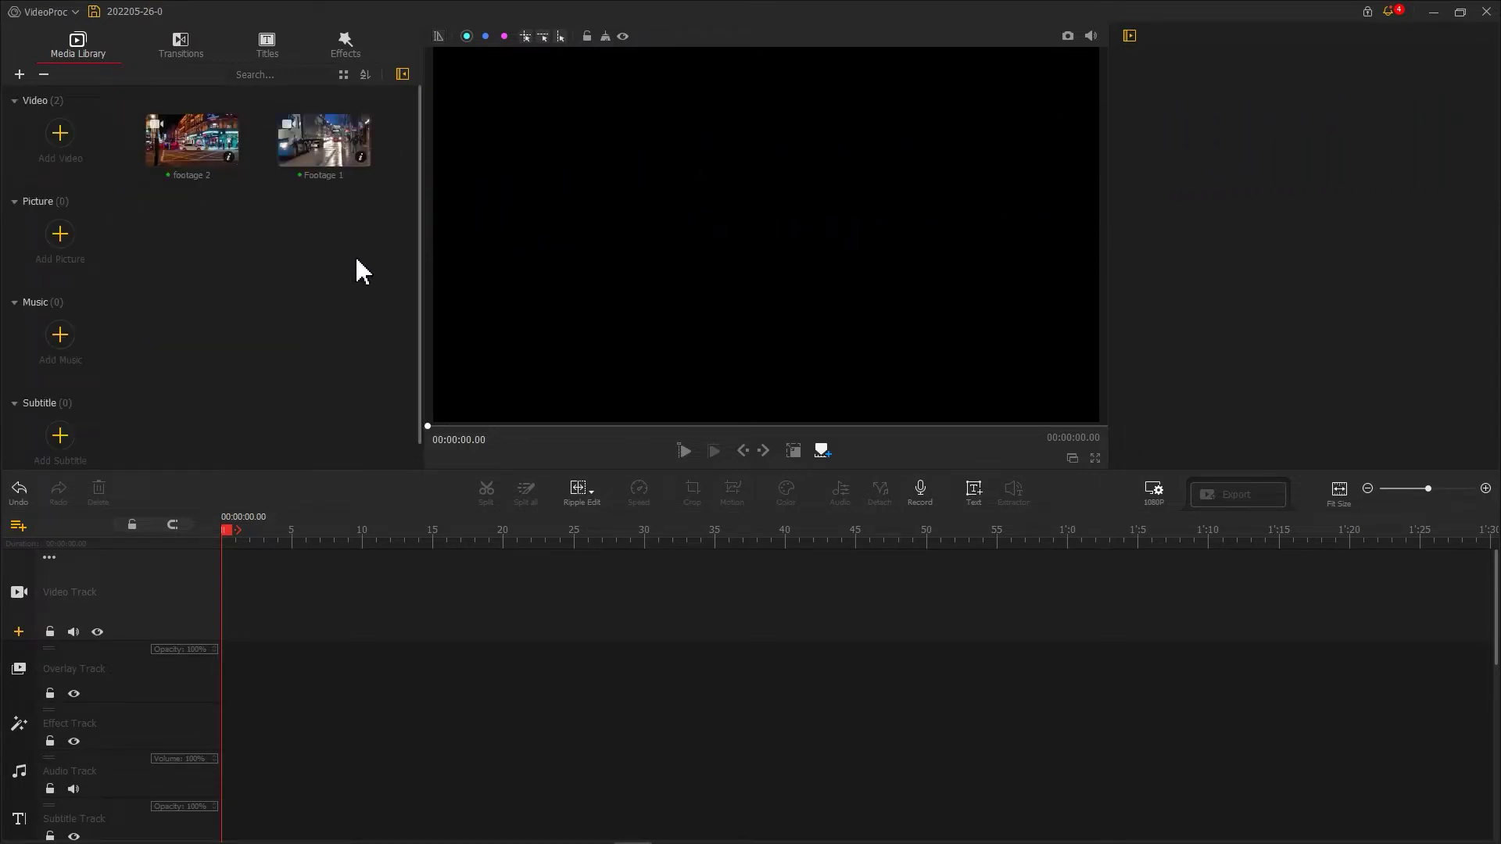
pyautogui.moveTo(344, 152); pyautogui.dragTo(295, 579)
pyautogui.moveTo(195, 168); pyautogui.dragTo(817, 600)
# Trim Footage 1 to 11.73 s, split footage 2 at 23.51 and delete the remainder.
pyautogui.scroll(2, 870, 538)
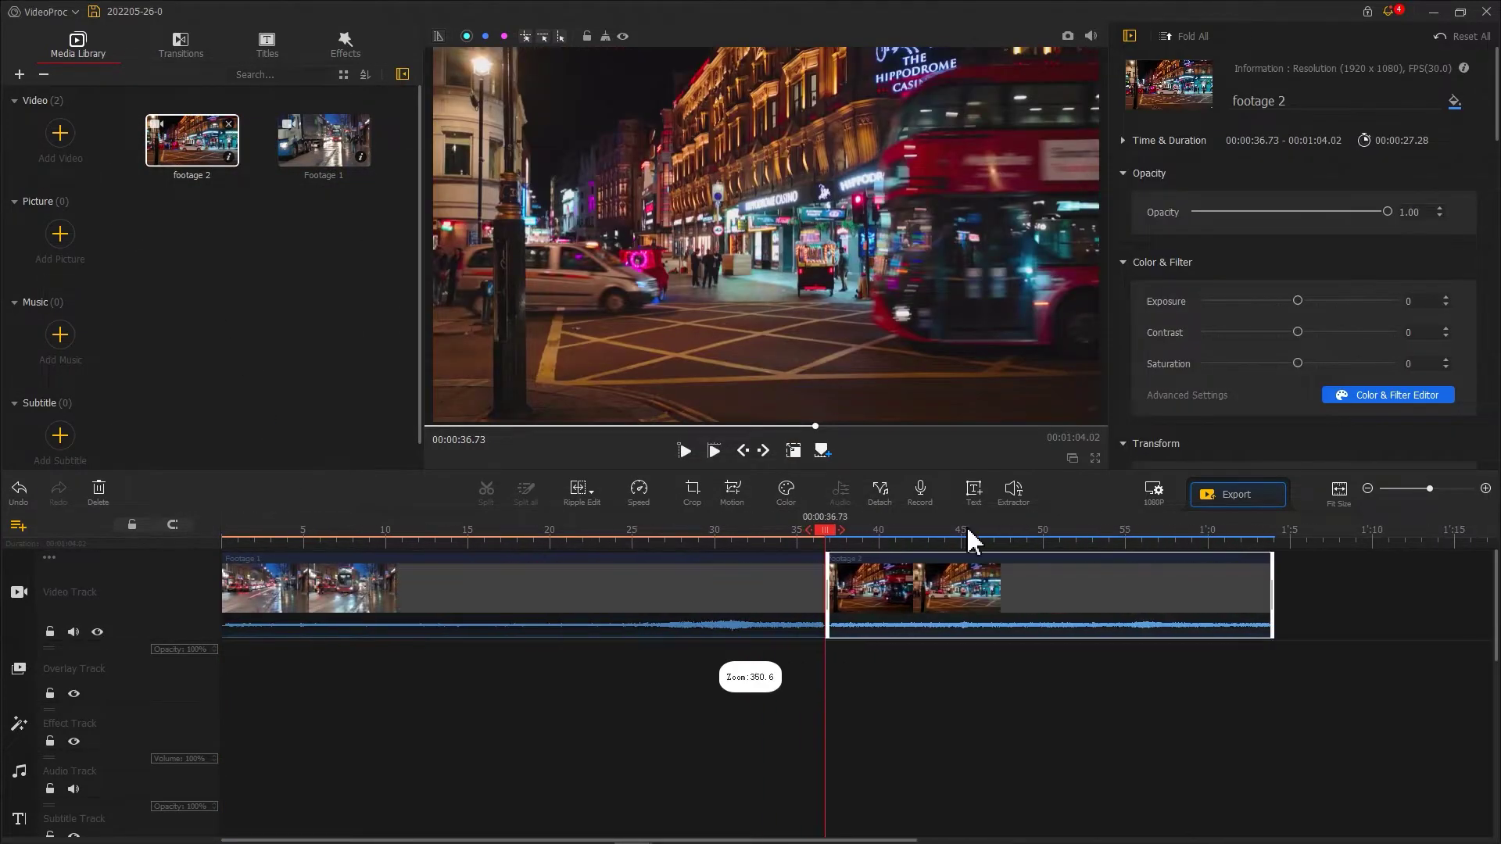
pyautogui.click(697, 584)
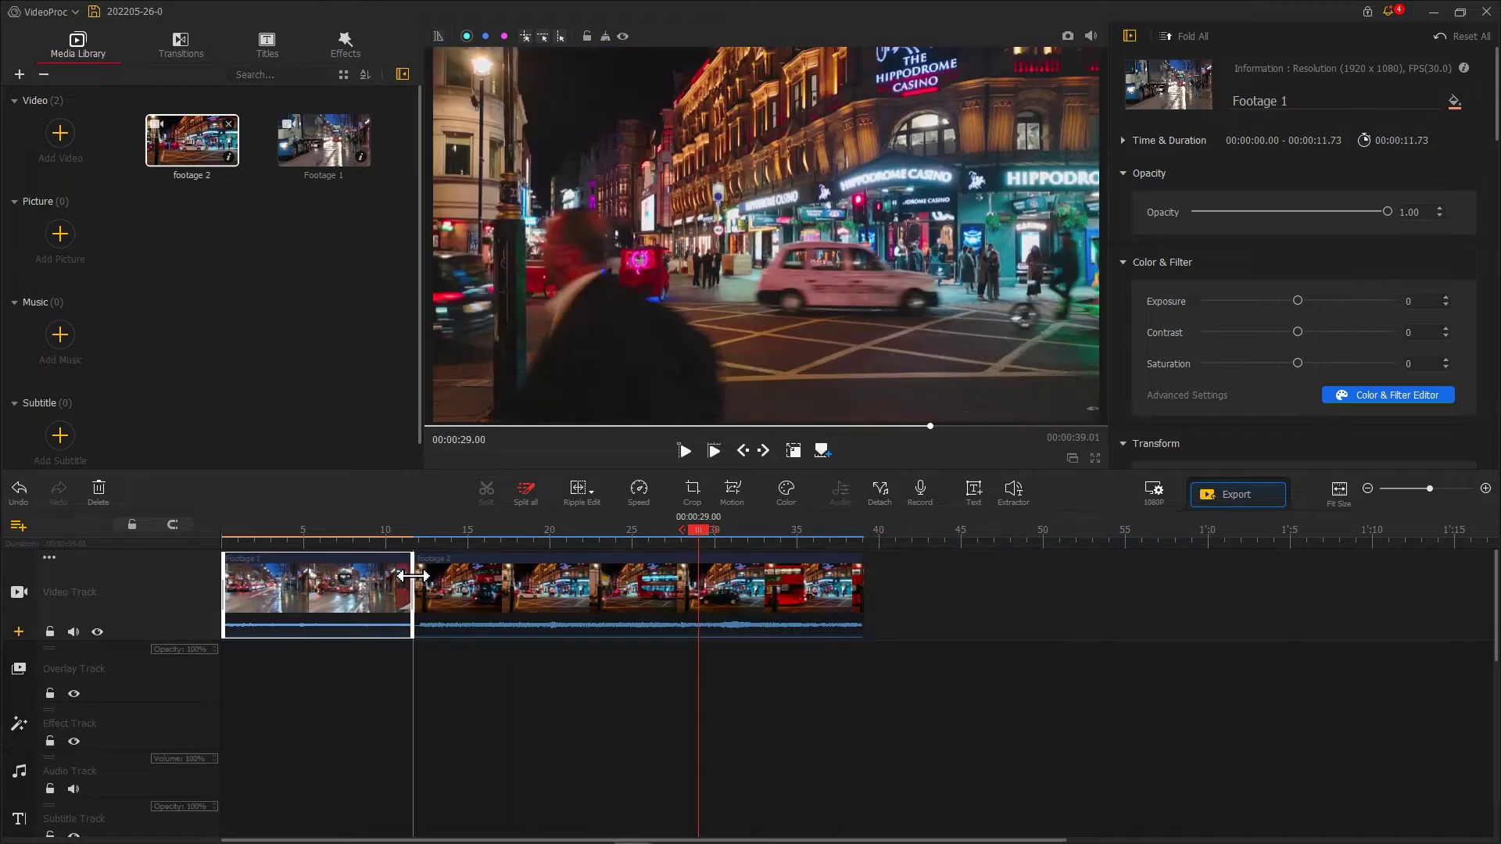
pyautogui.click(570, 536)
pyautogui.click(735, 539)
pyautogui.moveTo(735, 539); pyautogui.dragTo(608, 538)
pyautogui.hotkey('ctrl', 'b')
pyautogui.click(646, 590)
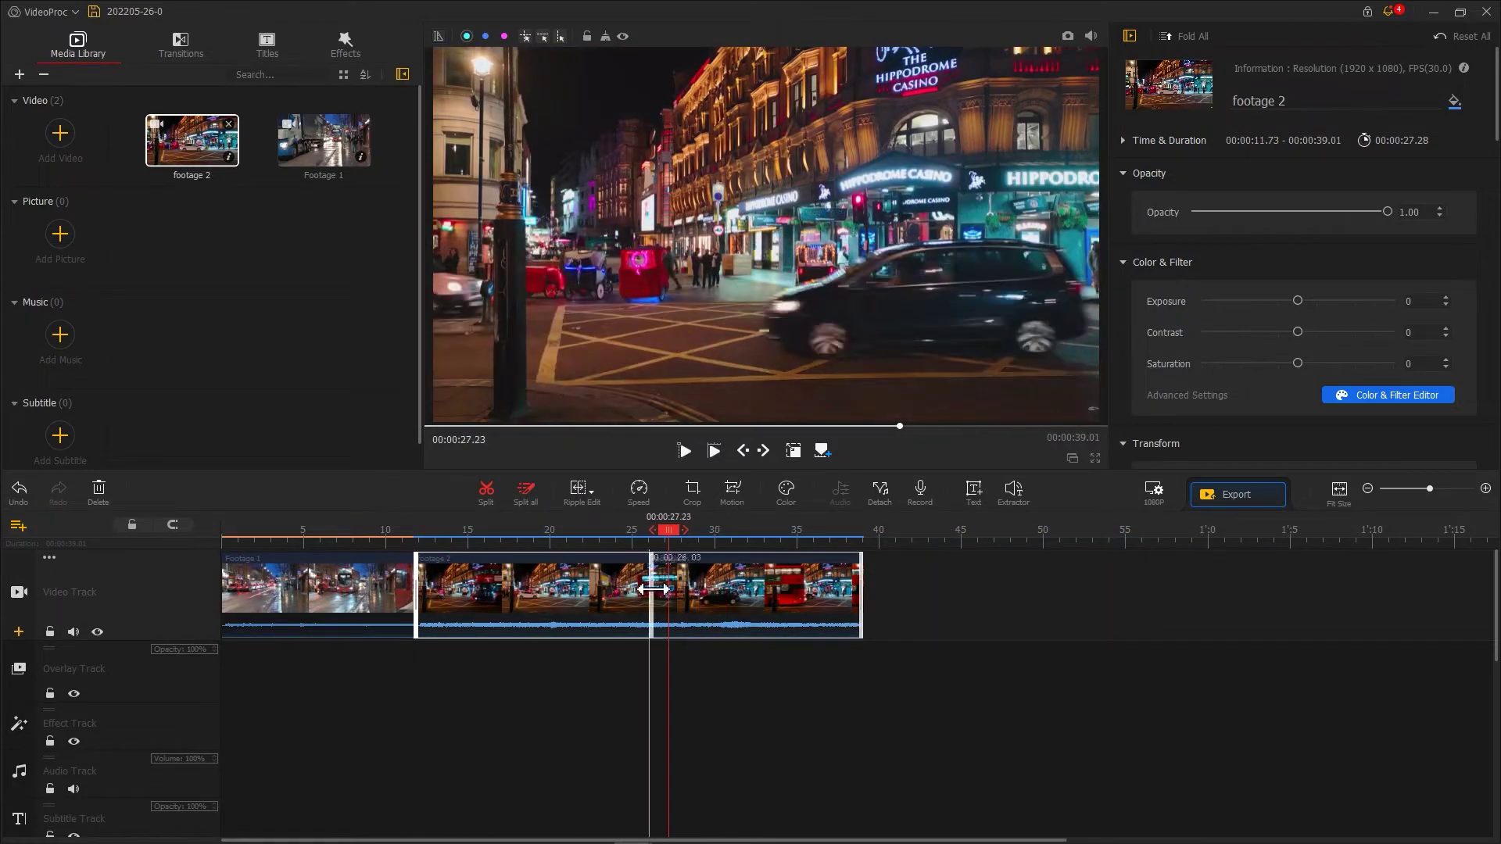
pyautogui.press('Delete')
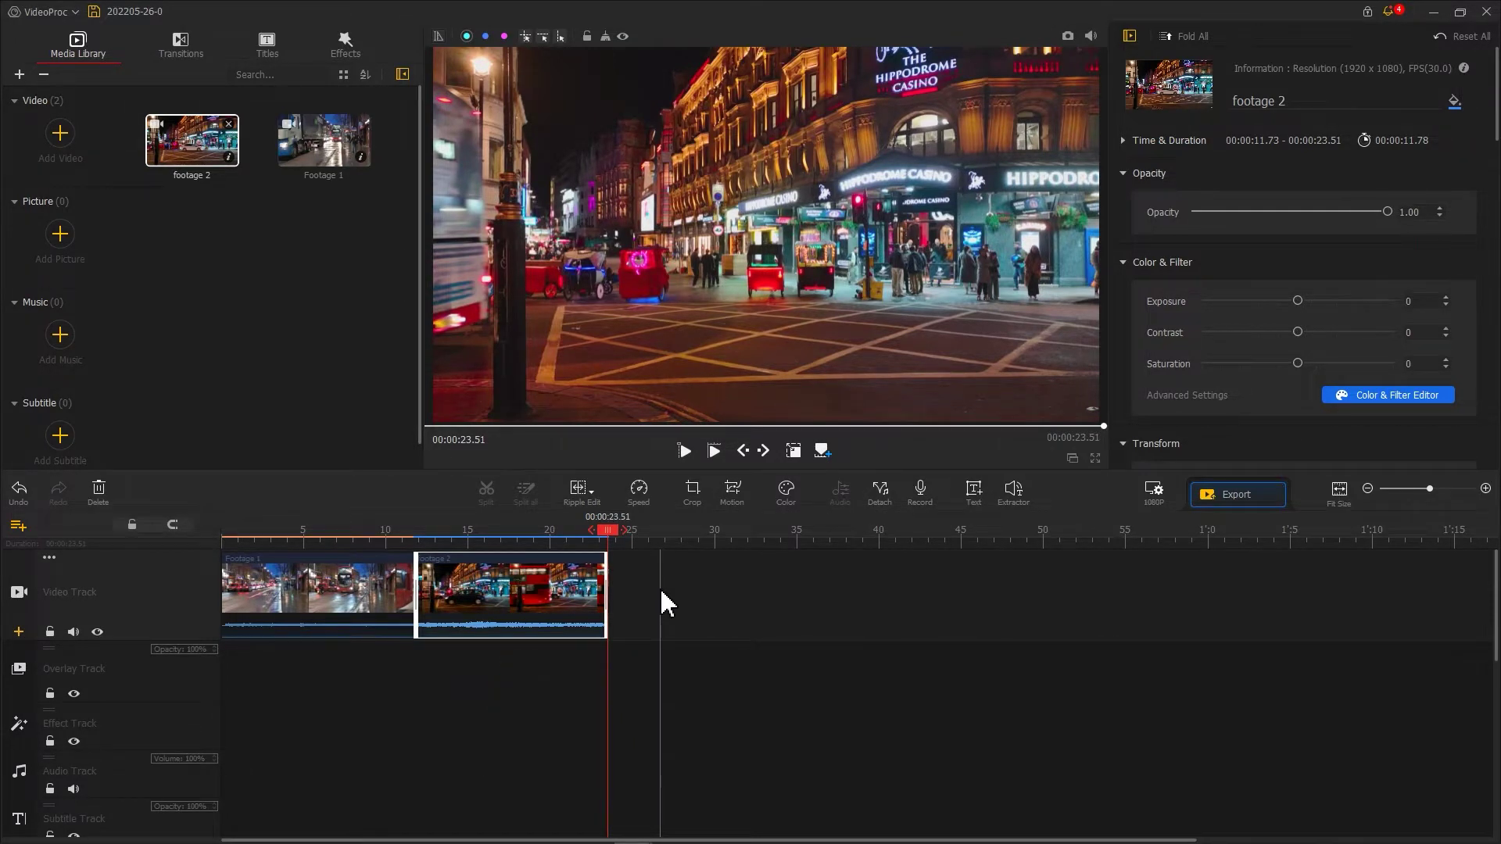
# Build Footage 1's custom speed curve with points at 7.86 s and 8.86 s, ramping to about 6X.
pyautogui.click(329, 583)
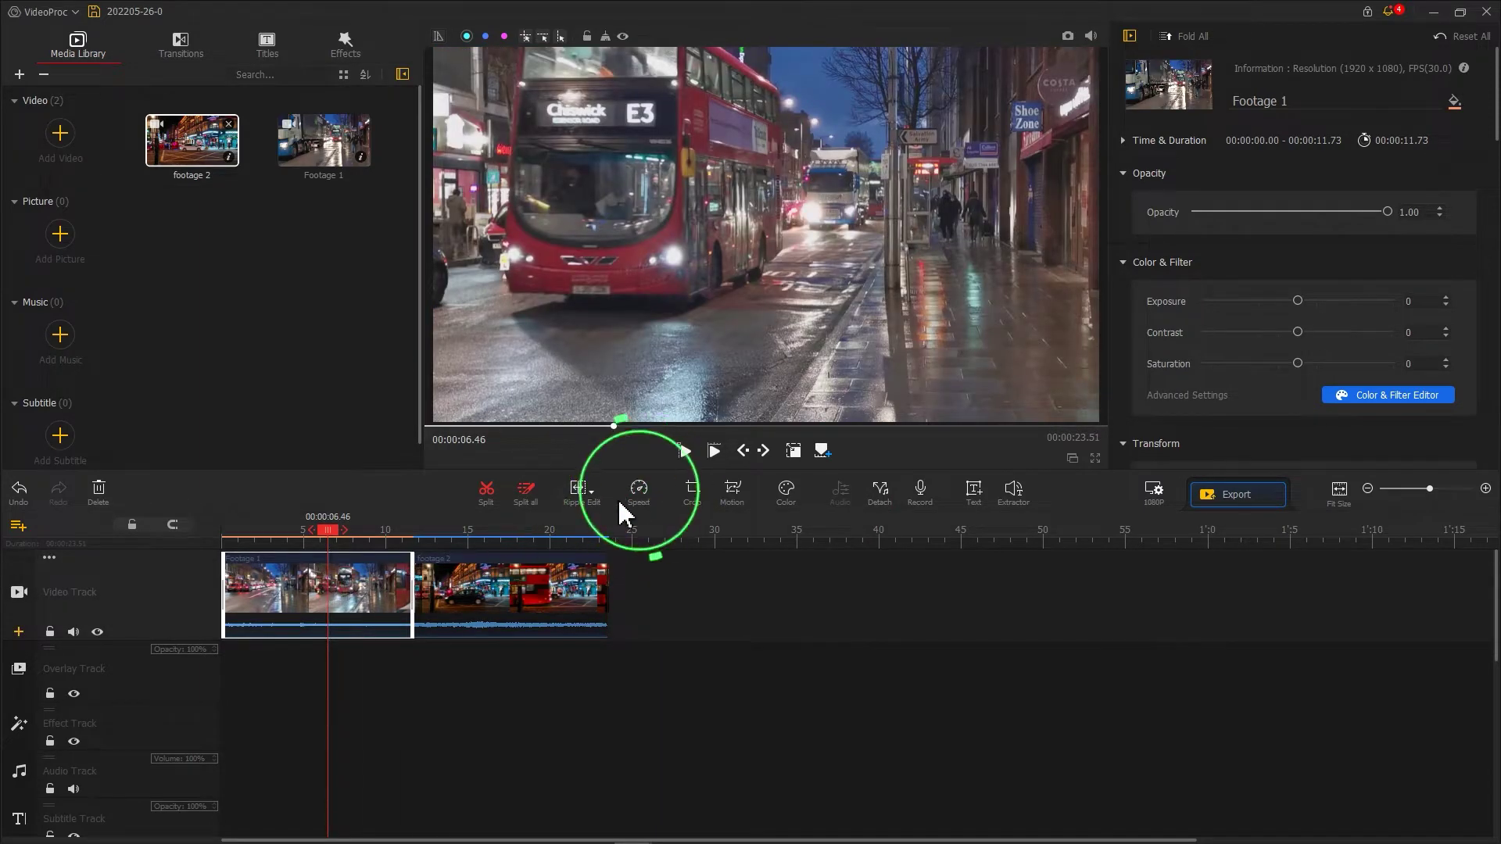
pyautogui.click(637, 492)
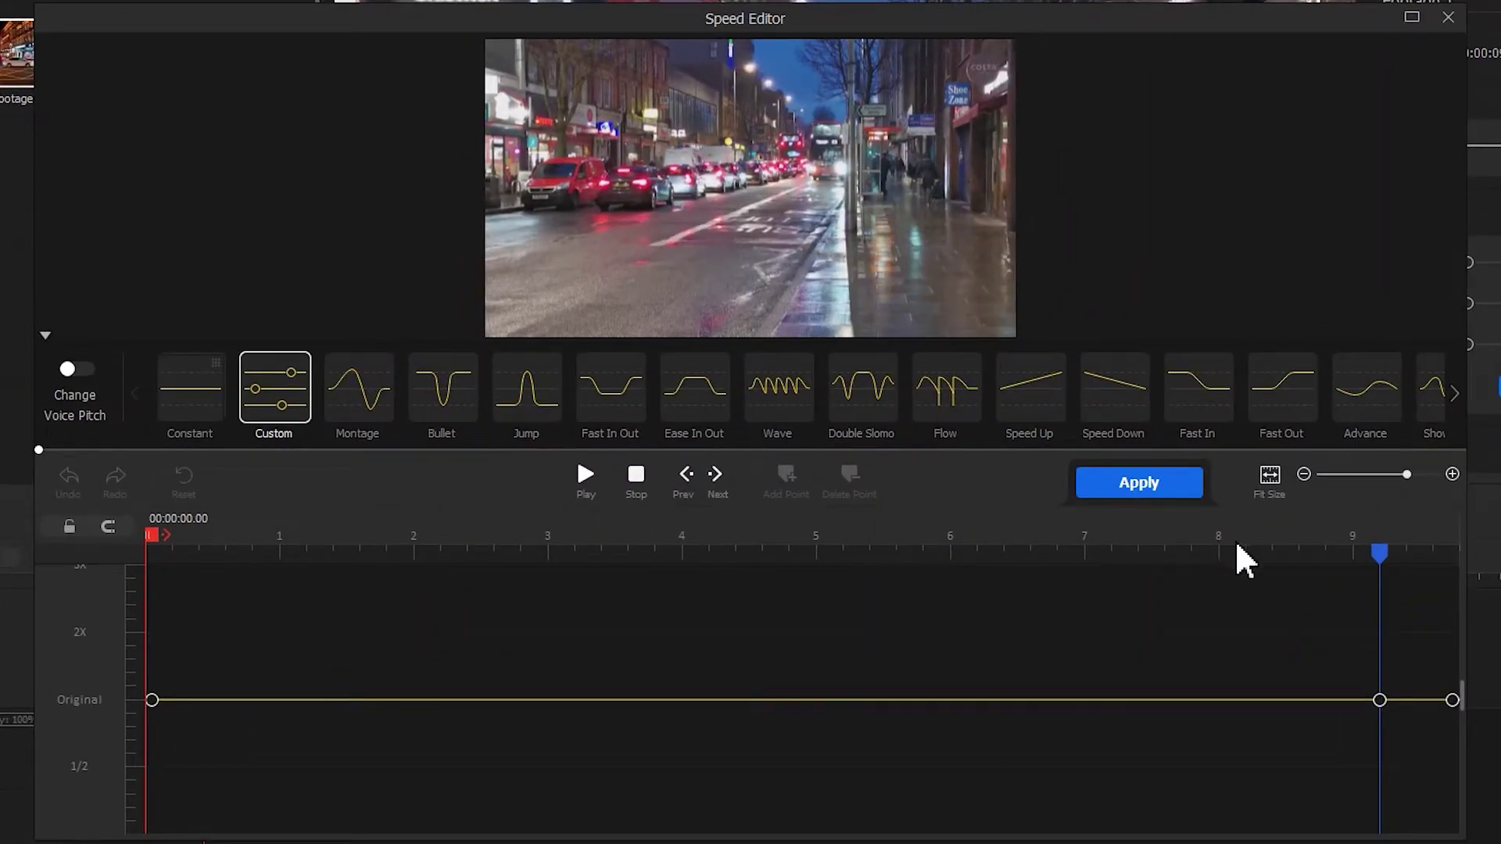
pyautogui.moveTo(1379, 554); pyautogui.dragTo(1334, 551)
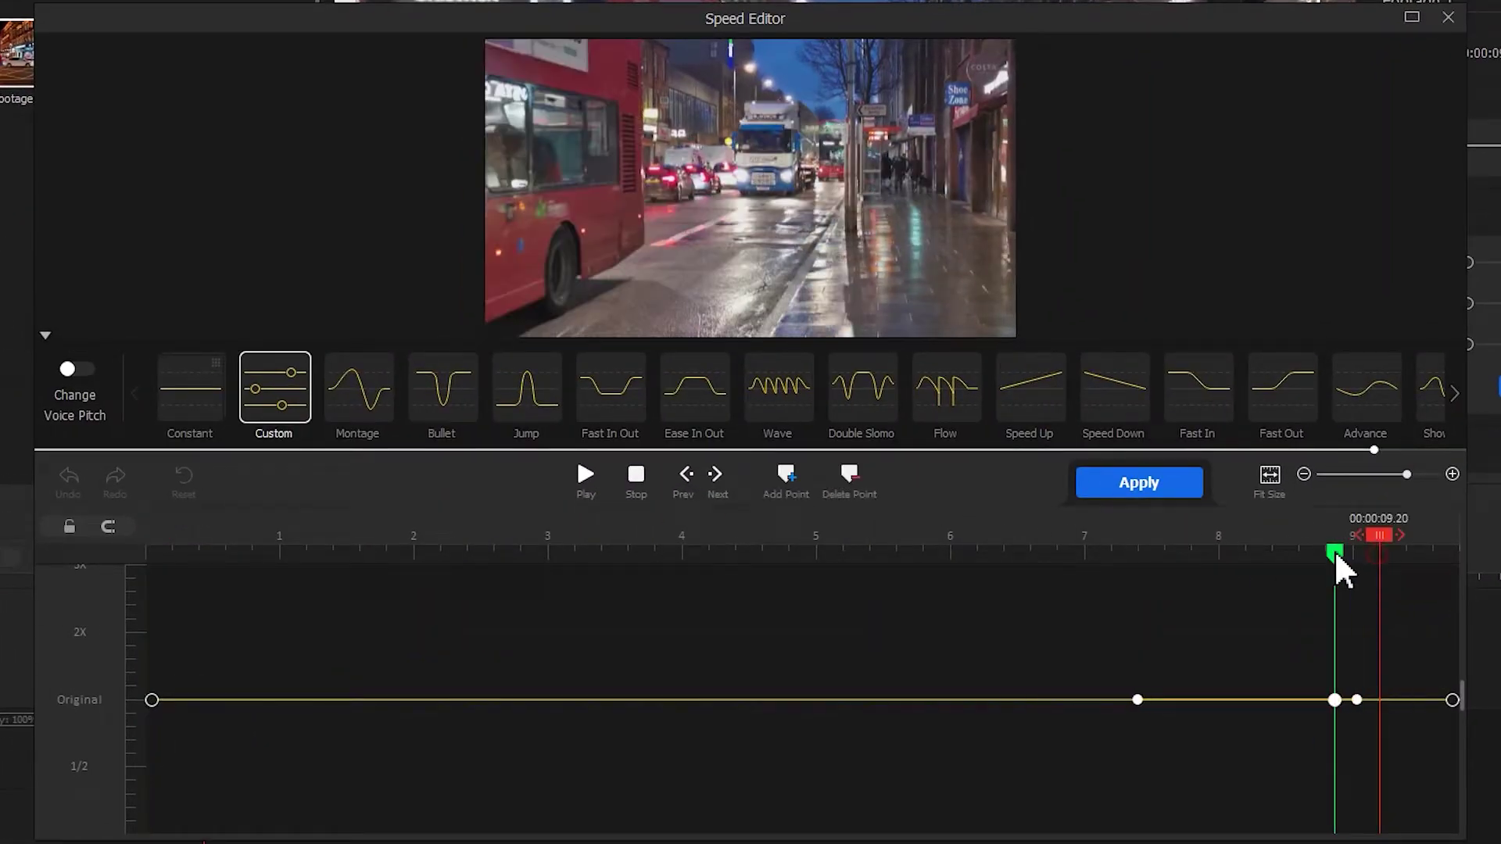
pyautogui.click(1201, 547)
pyautogui.click(784, 479)
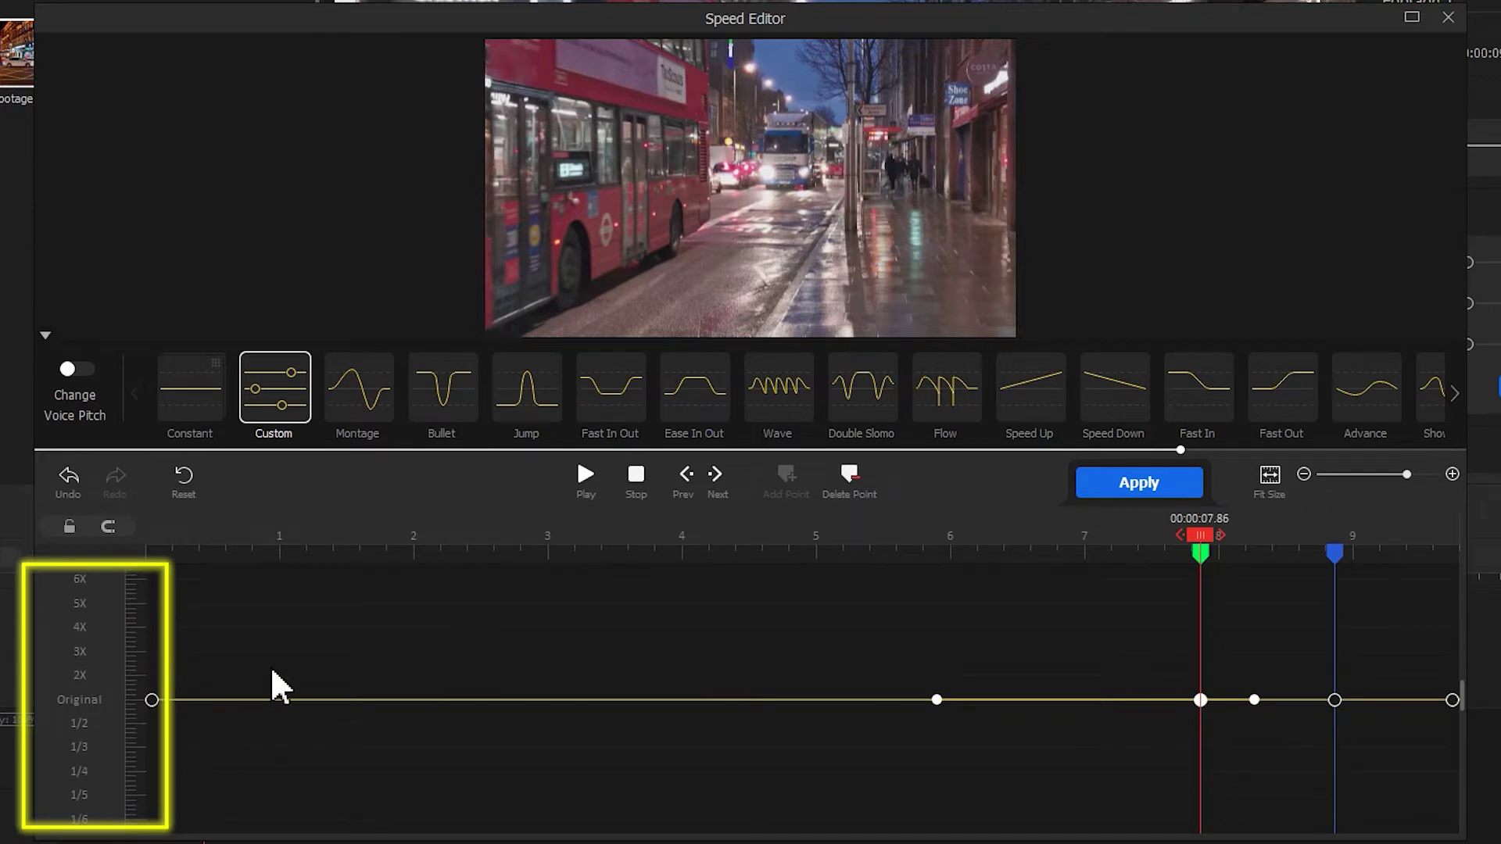
pyautogui.moveTo(1334, 700); pyautogui.dragTo(1336, 586)
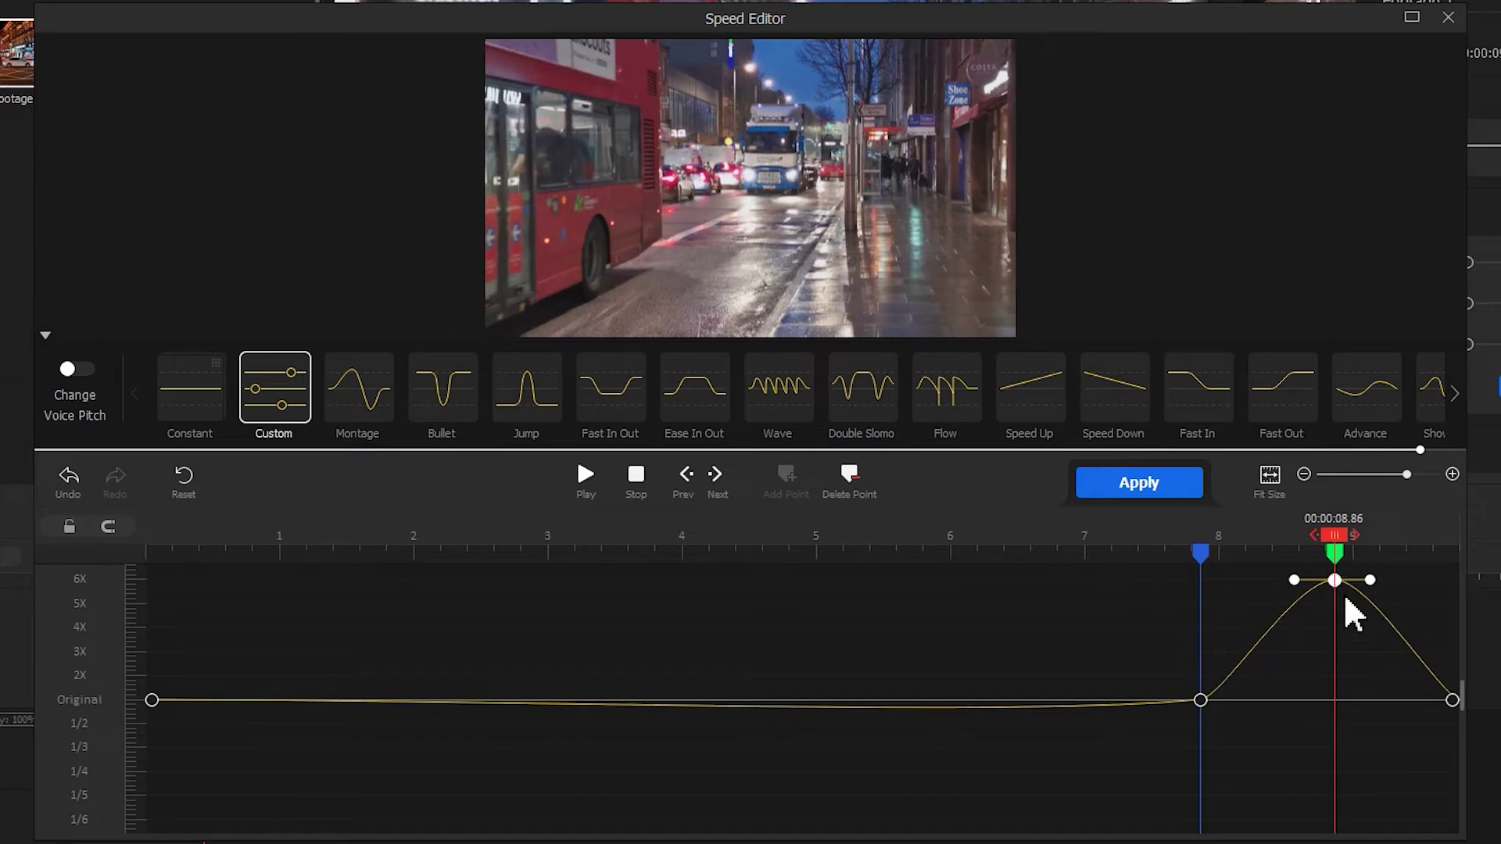
pyautogui.moveTo(1446, 699); pyautogui.dragTo(1475, 573)
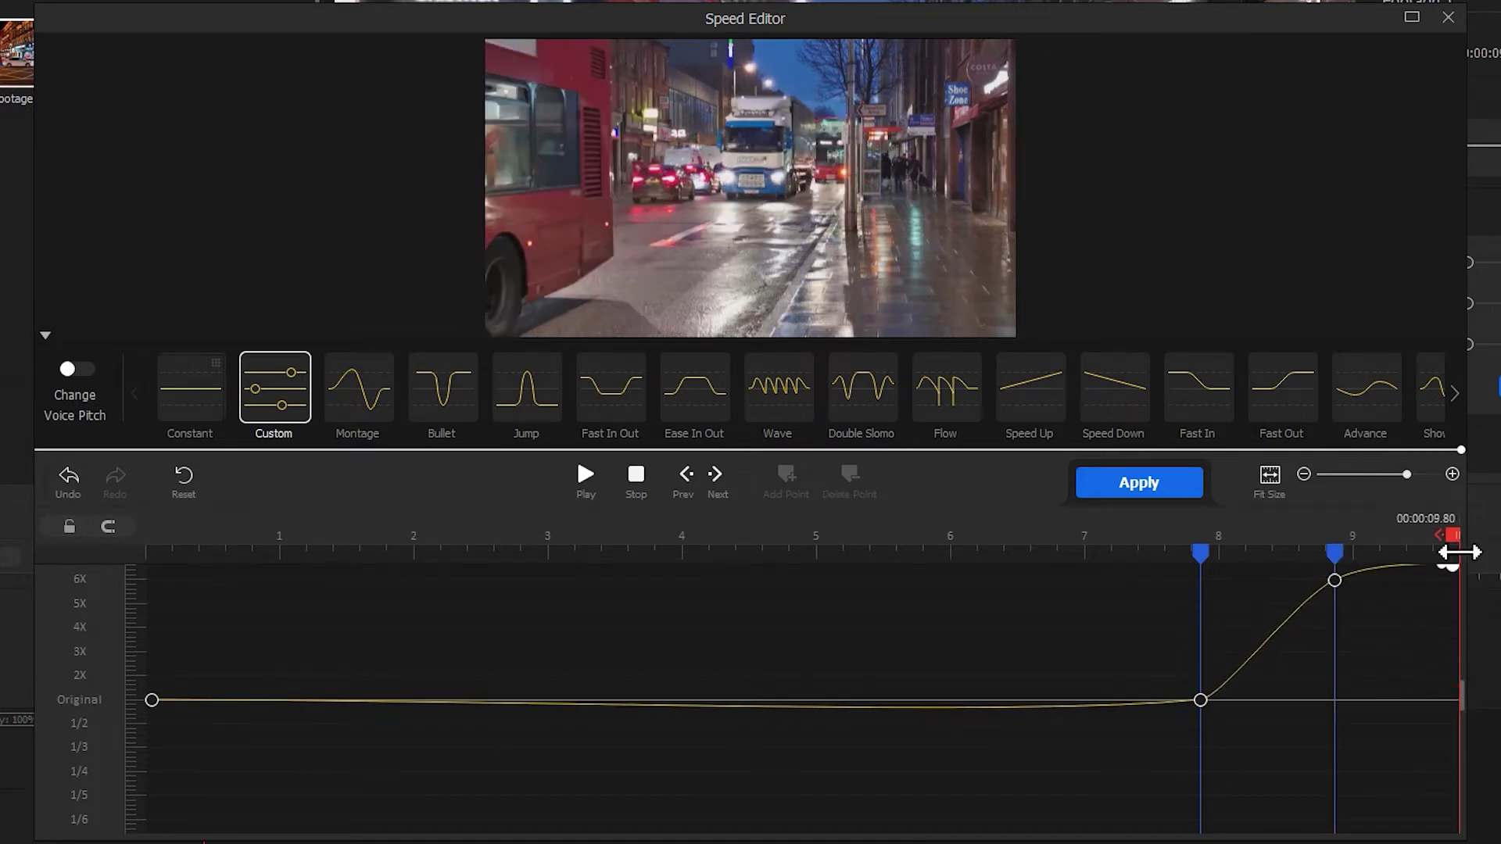
pyautogui.click(1334, 580)
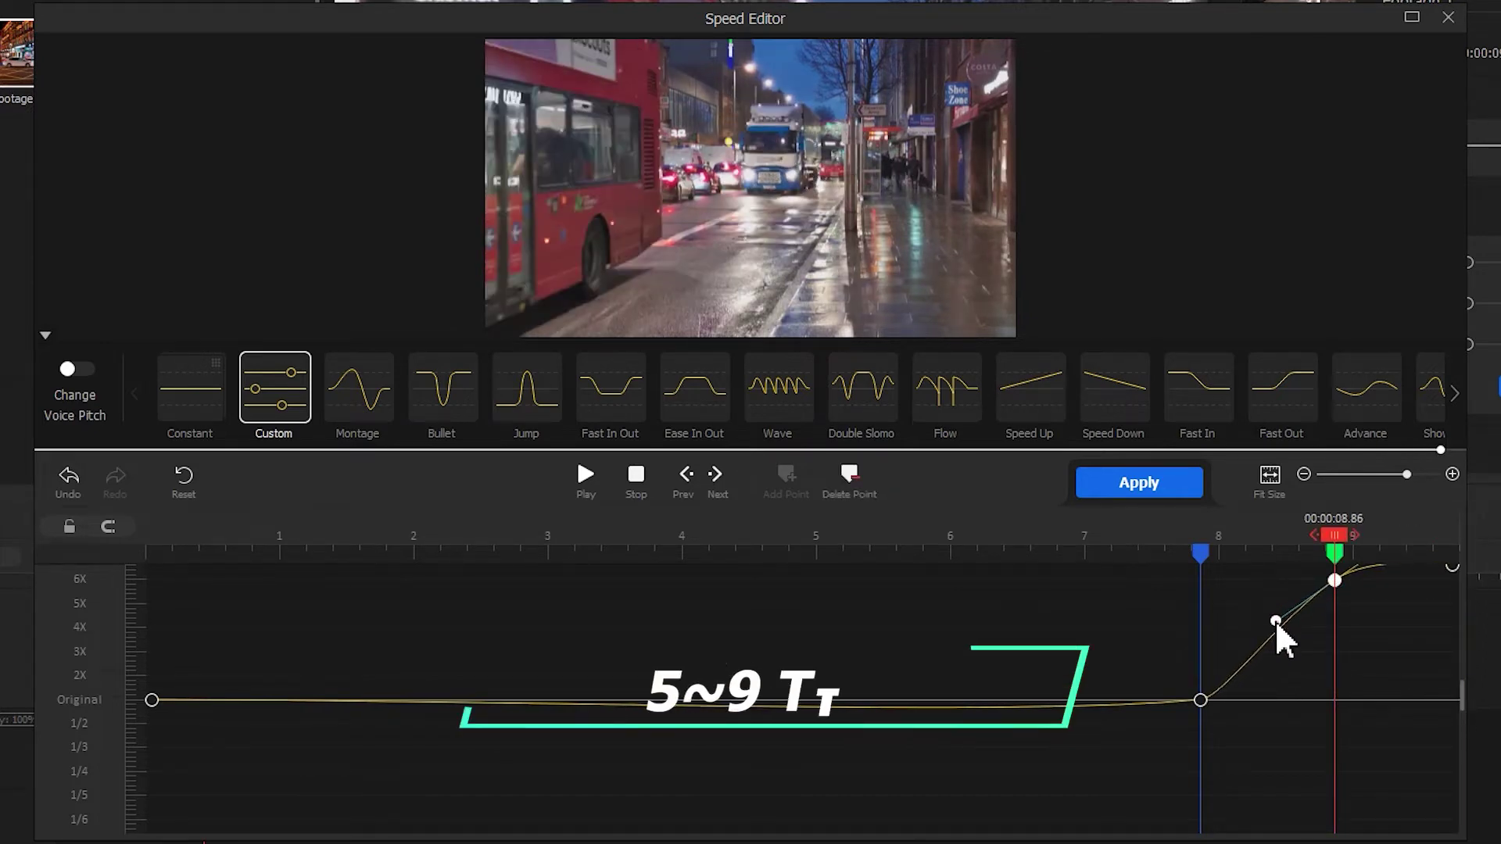
pyautogui.click(1200, 699)
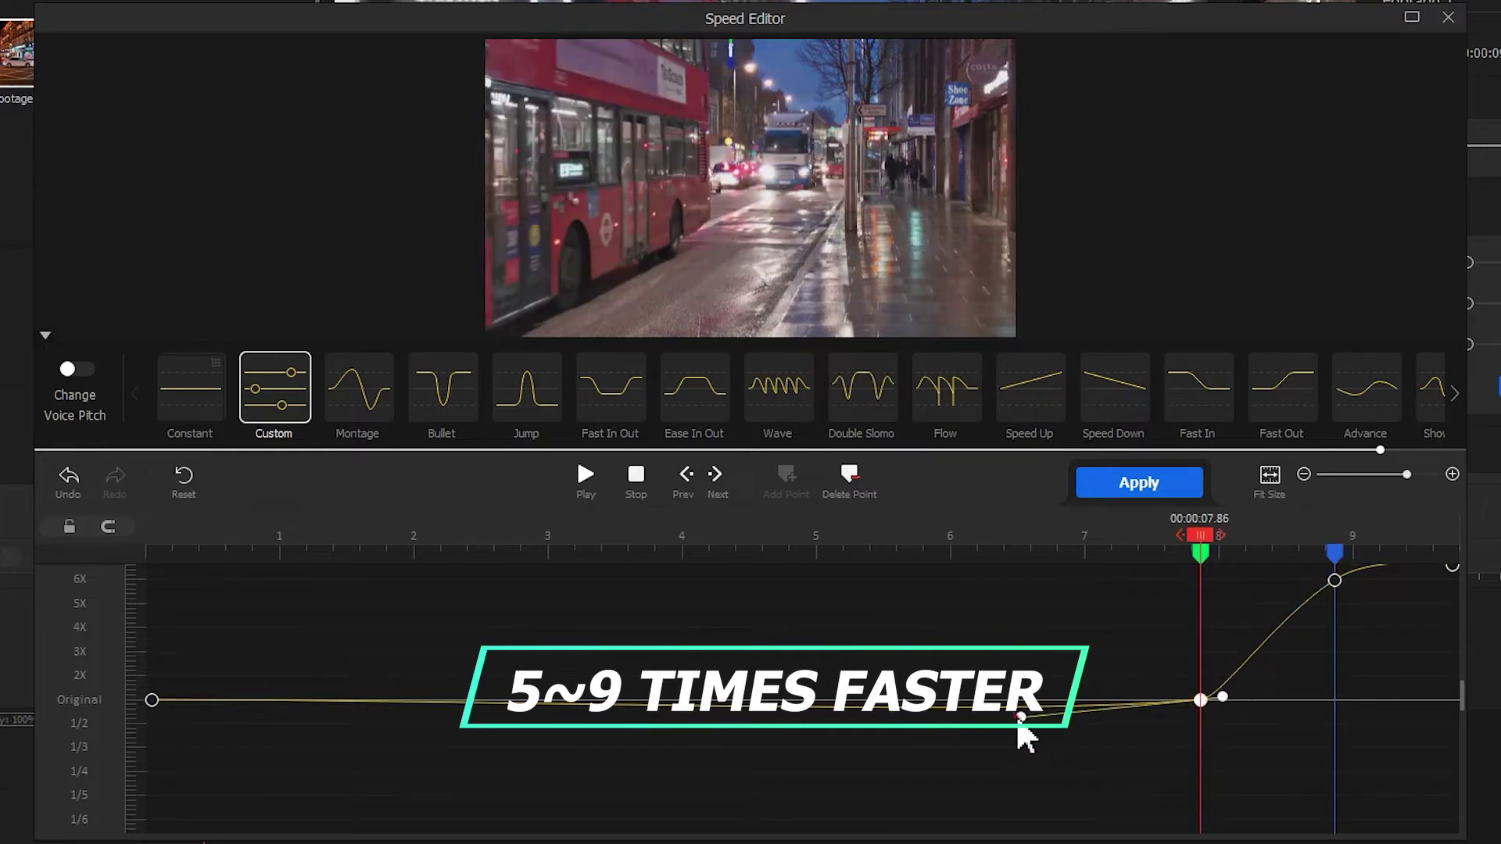
pyautogui.moveTo(1021, 717); pyautogui.dragTo(1016, 700)
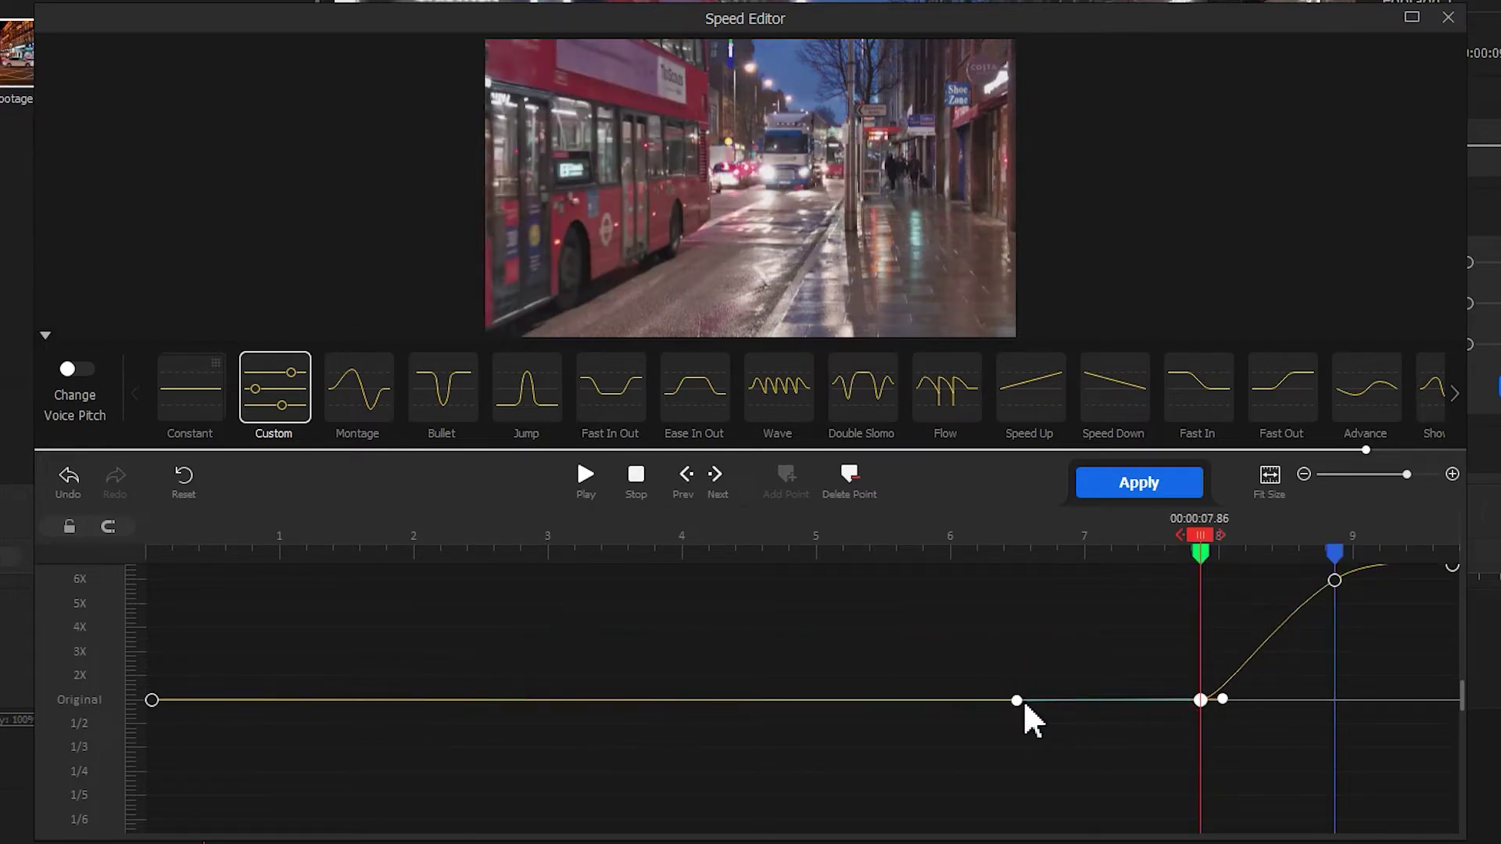
# Apply Footage 1's speed ramp and play back the sped-up section.
pyautogui.click(1132, 484)
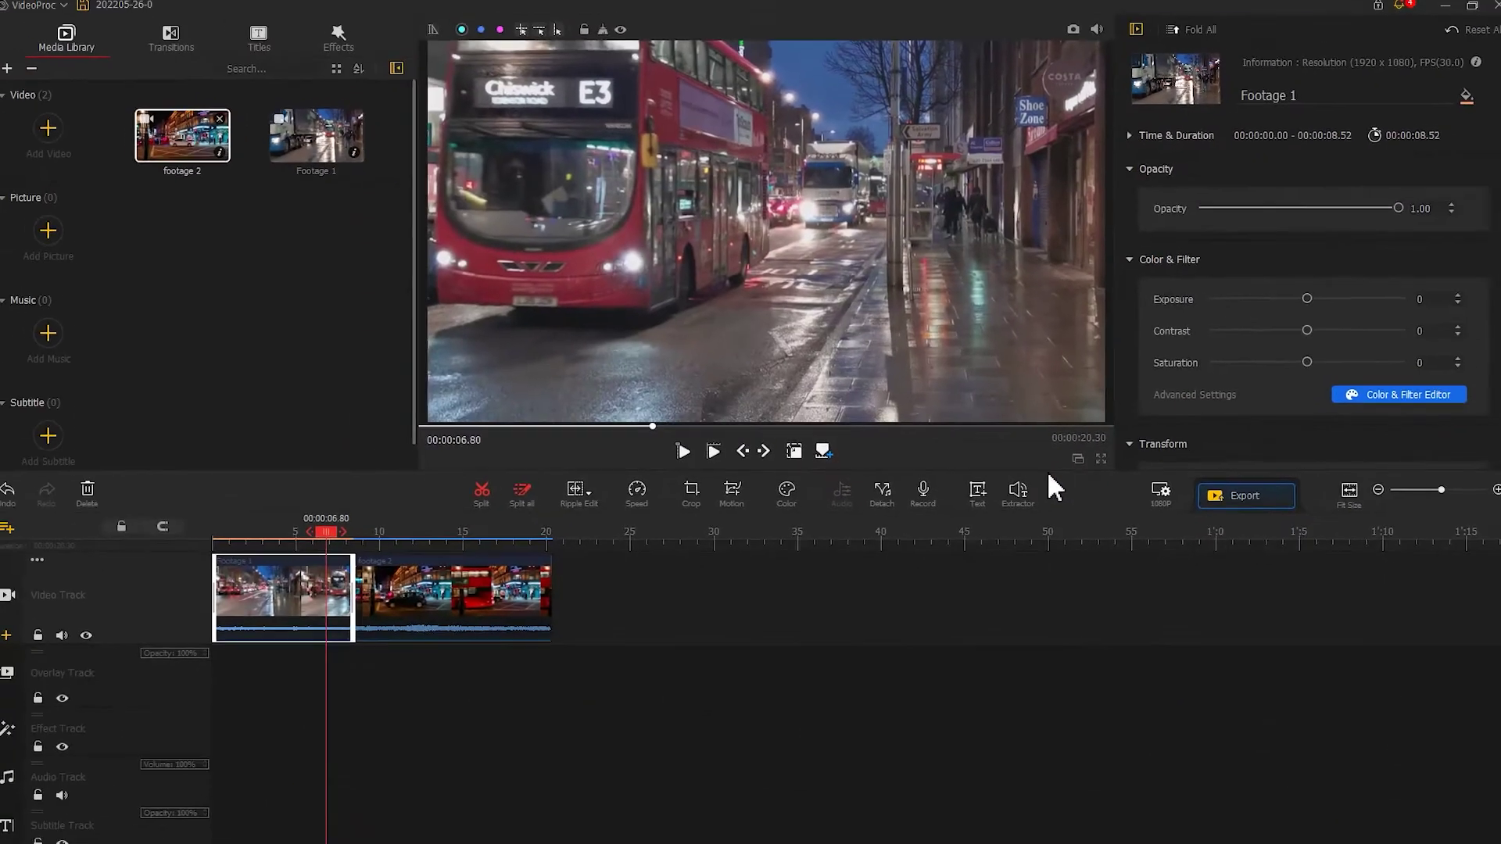
pyautogui.press('space')
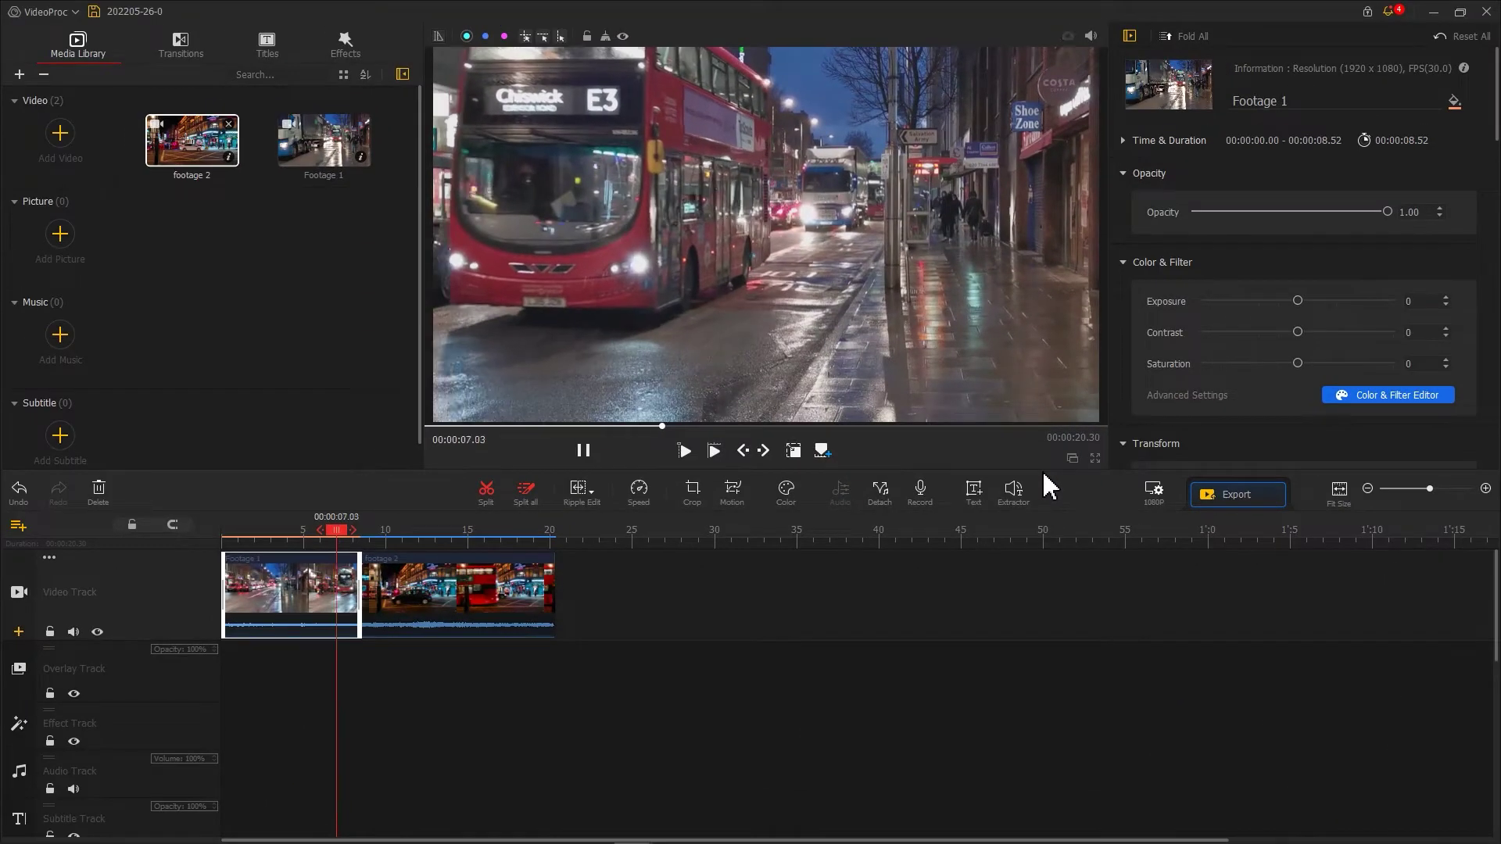
pyautogui.press('space')
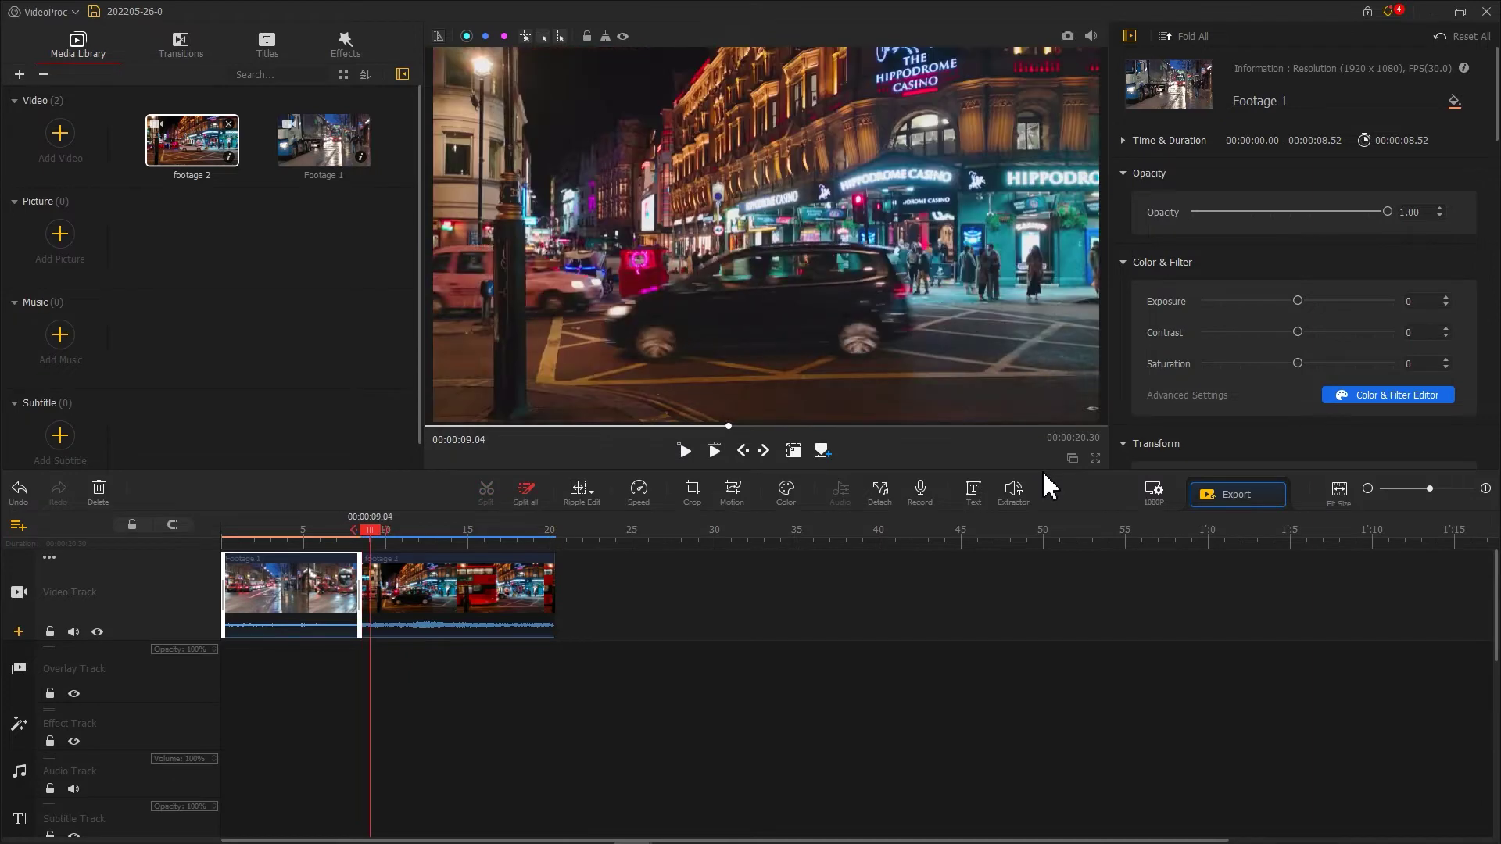
# Give footage 2 a custom speed curve starting near 11X and easing back to original speed.
pyautogui.click(378, 603)
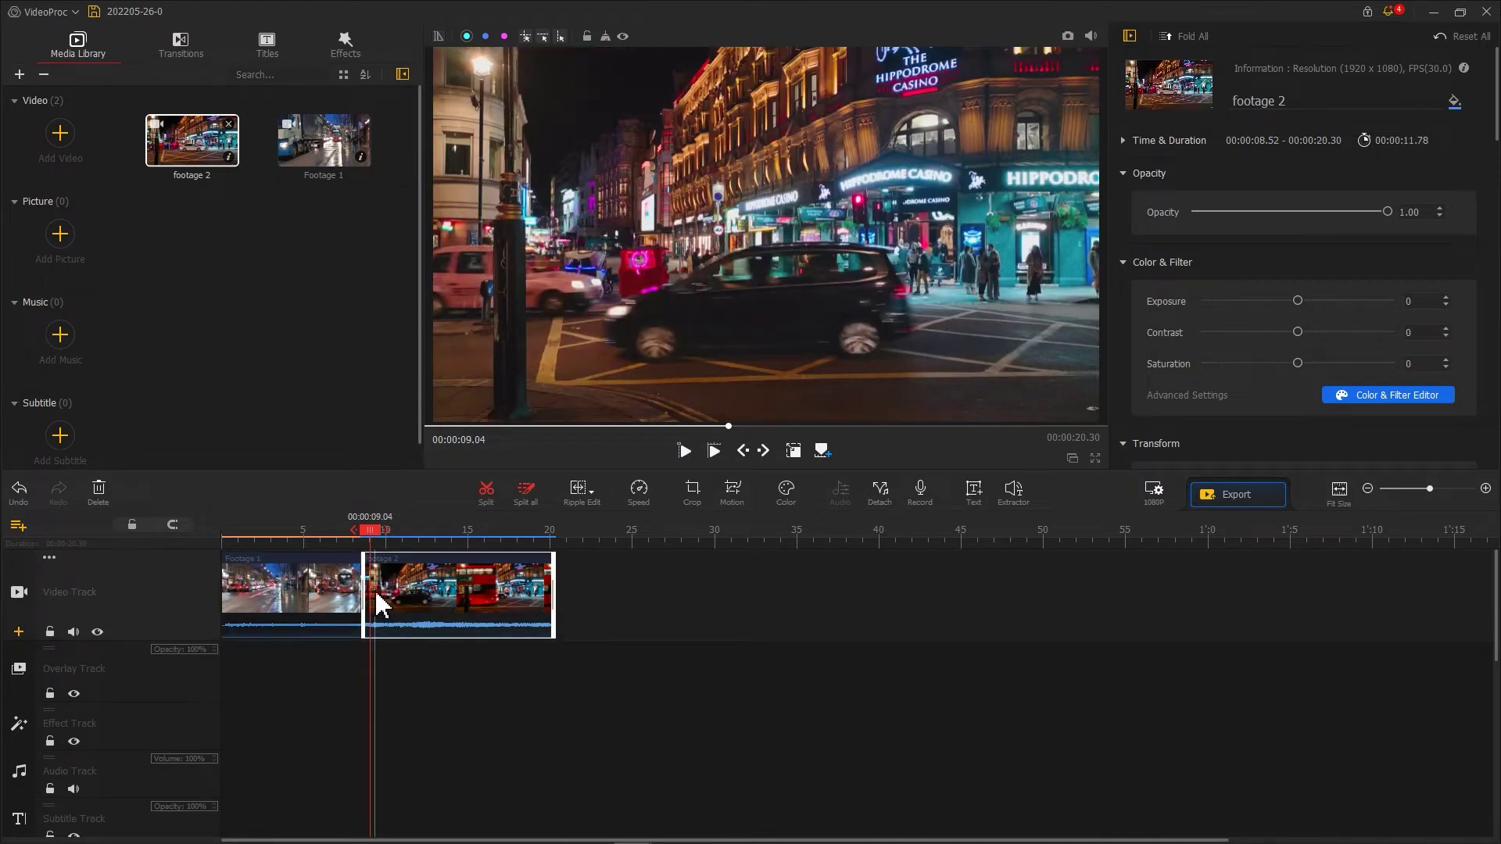
pyautogui.click(639, 492)
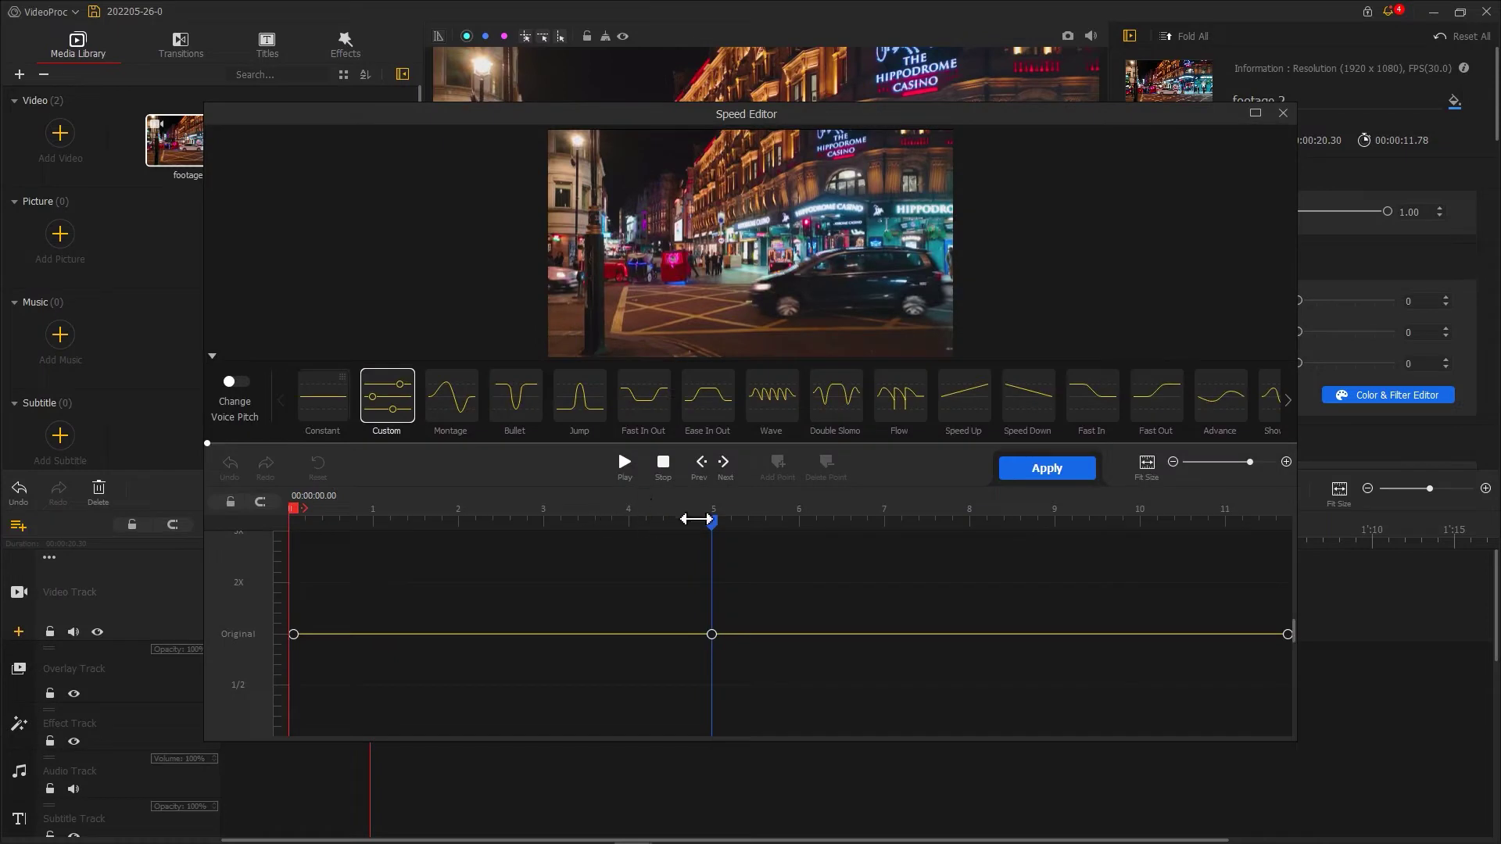
pyautogui.moveTo(587, 539); pyautogui.dragTo(362, 536)
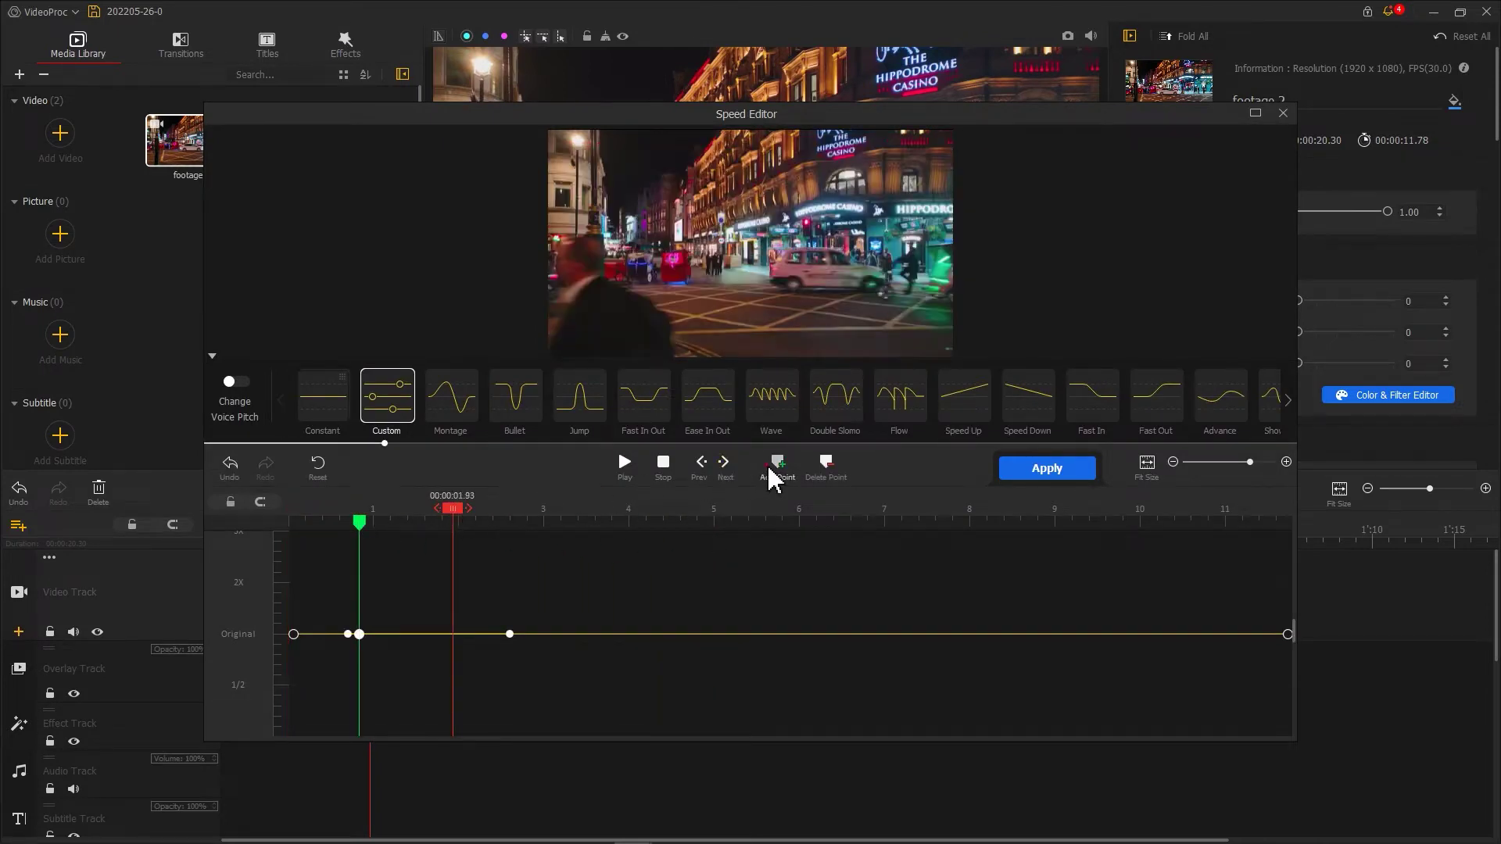
pyautogui.moveTo(461, 538); pyautogui.dragTo(603, 530)
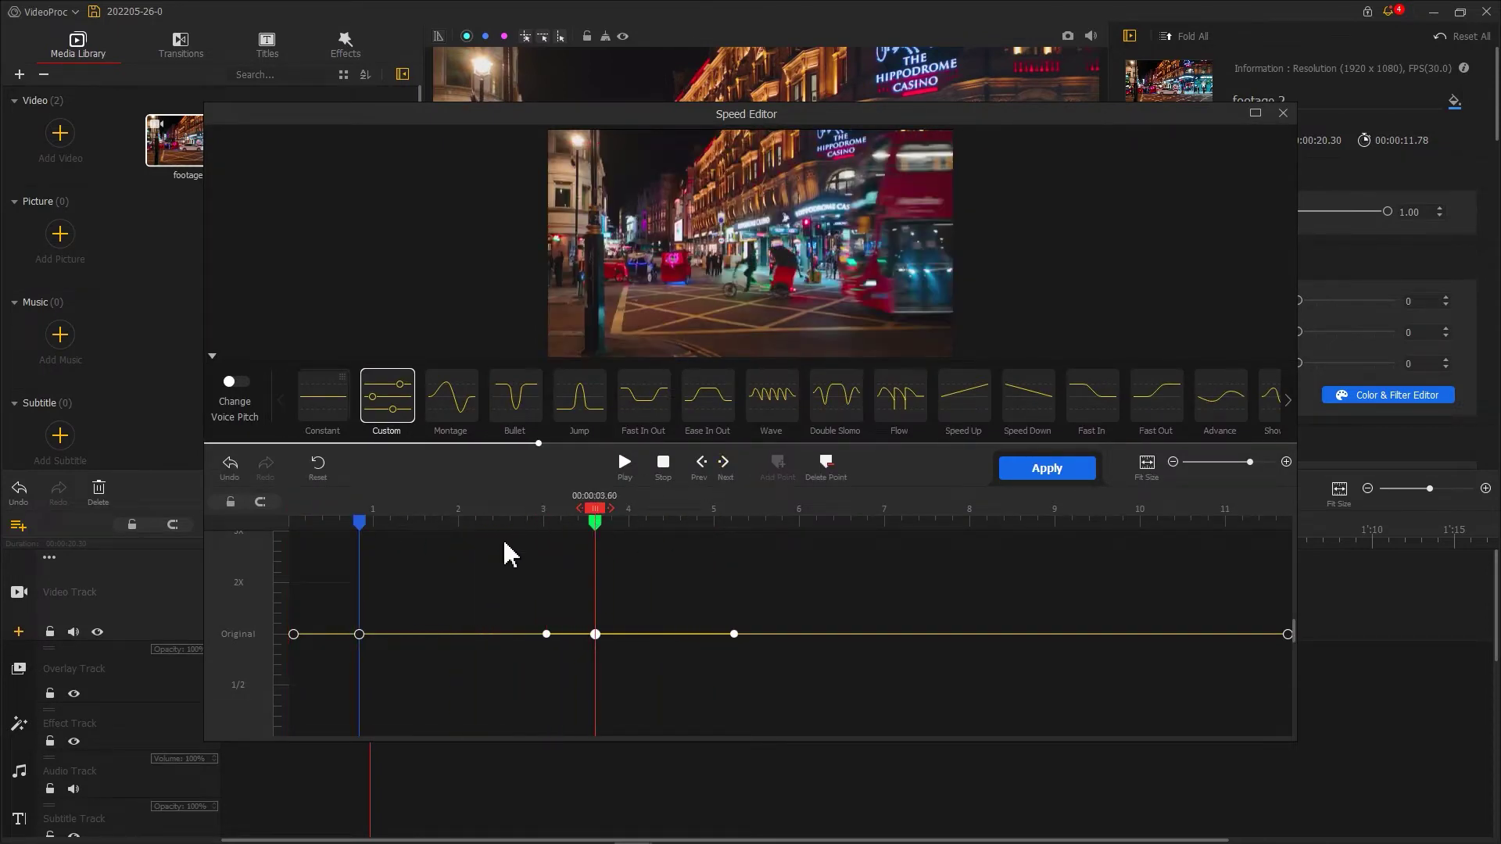
pyautogui.moveTo(419, 529); pyautogui.dragTo(508, 536)
pyautogui.moveTo(504, 634); pyautogui.dragTo(502, 586)
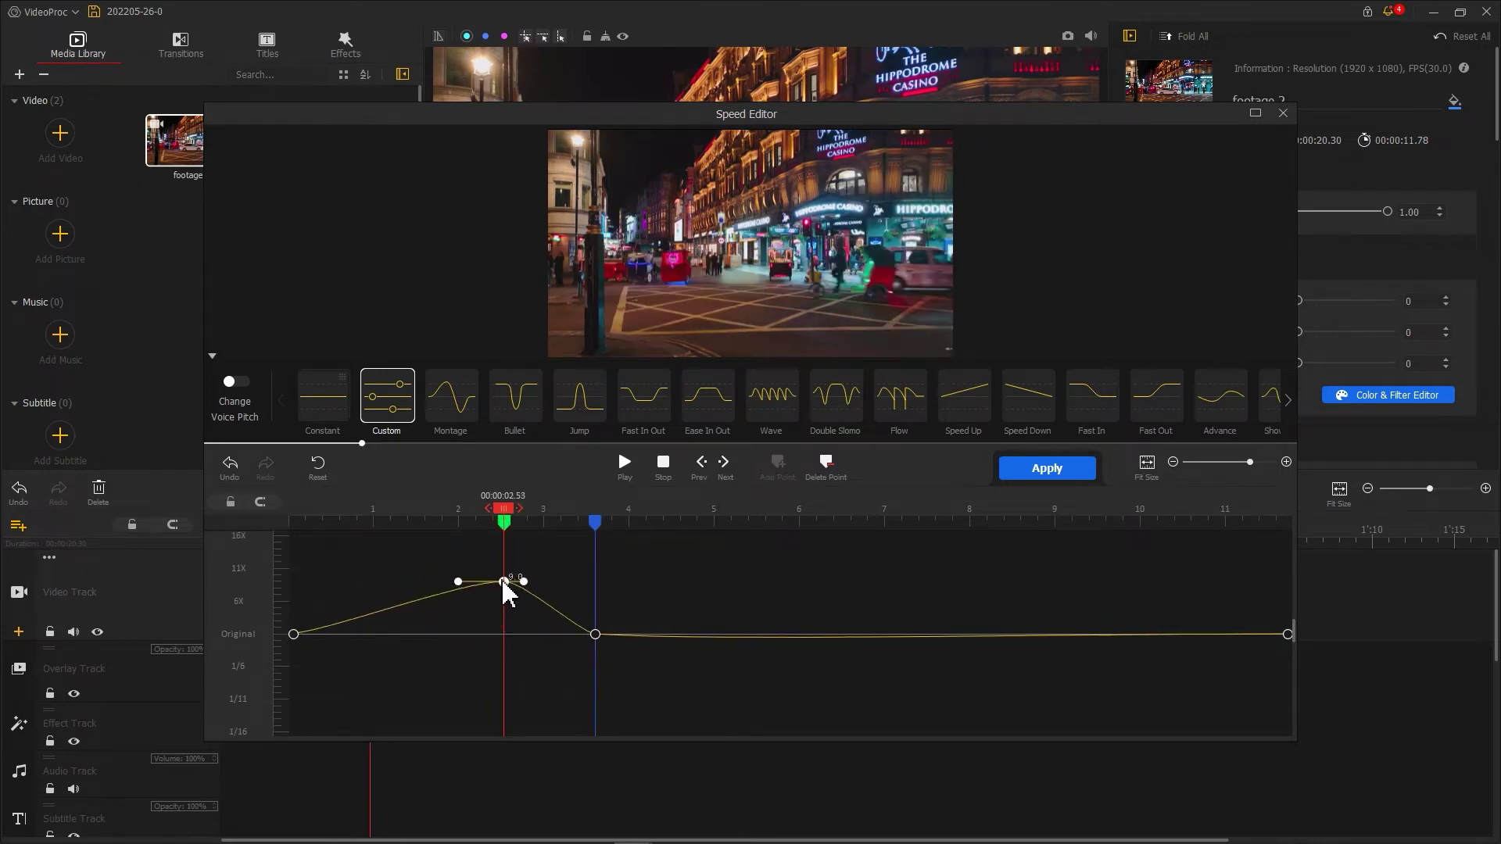
pyautogui.moveTo(296, 634); pyautogui.dragTo(308, 582)
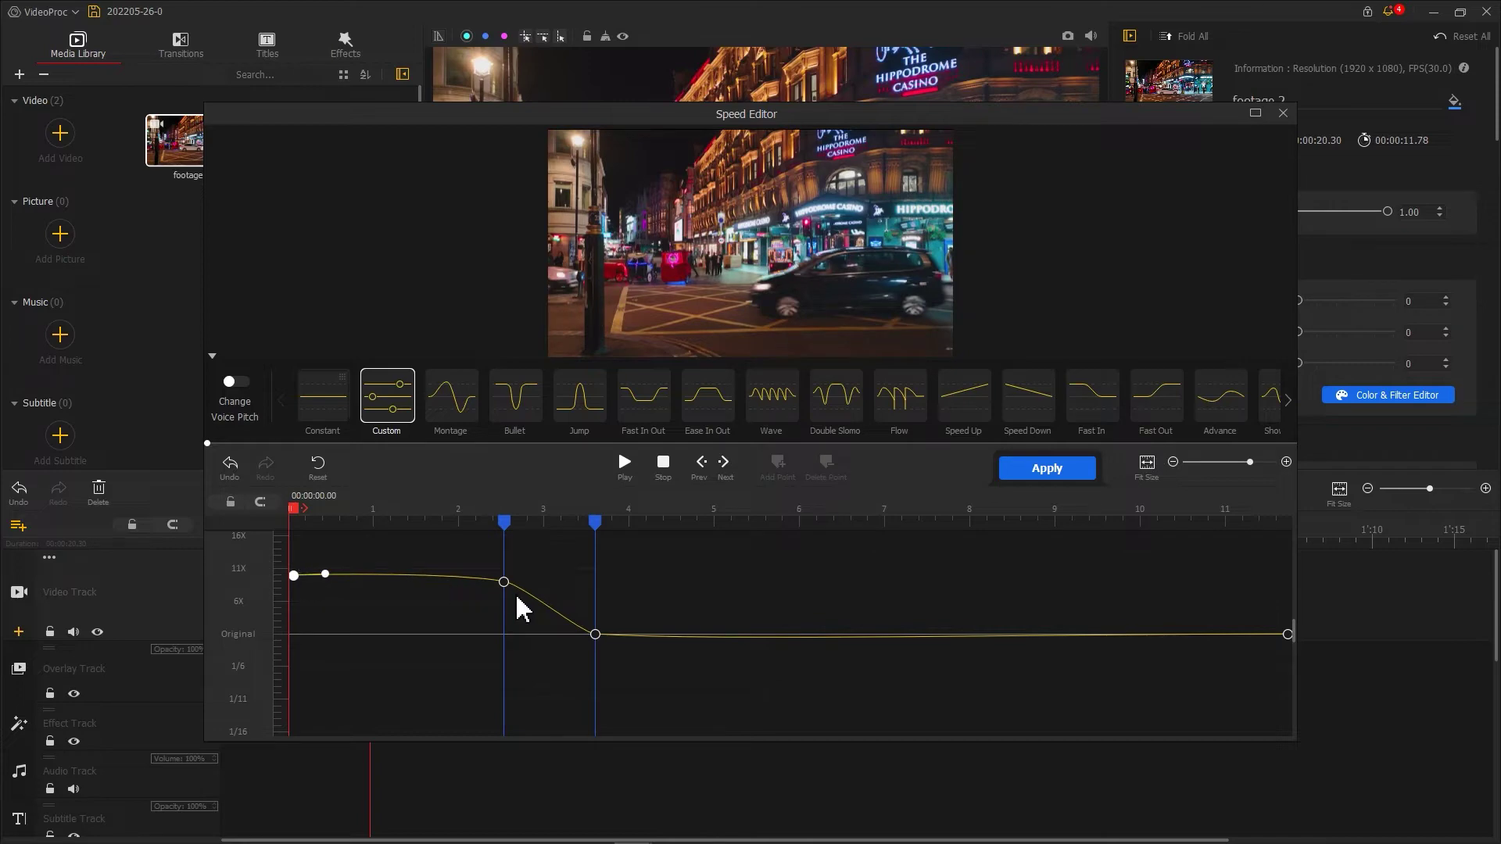
pyautogui.moveTo(595, 634); pyautogui.dragTo(717, 633)
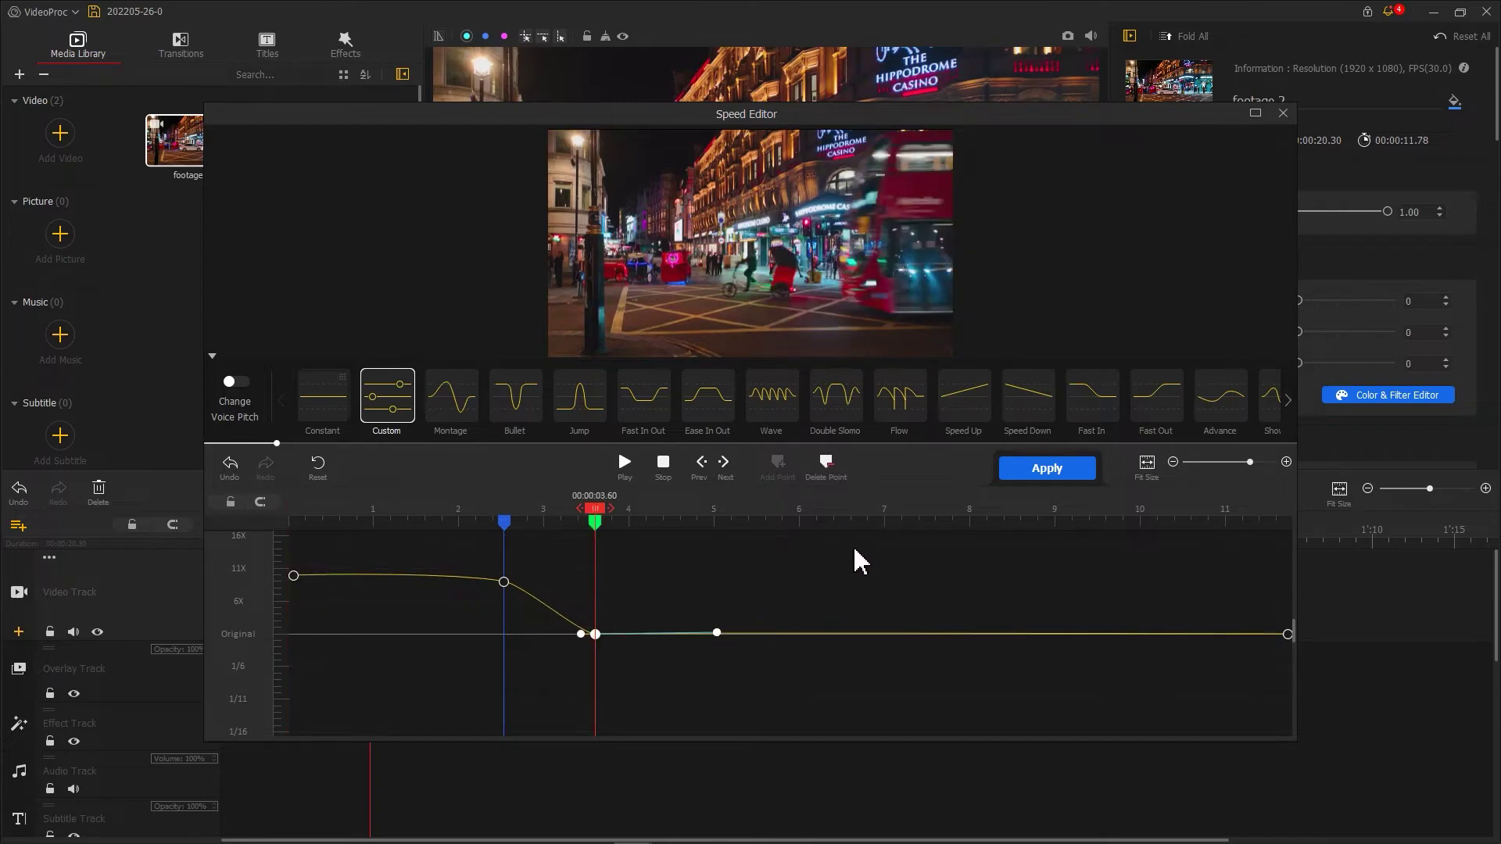
pyautogui.click(1021, 485)
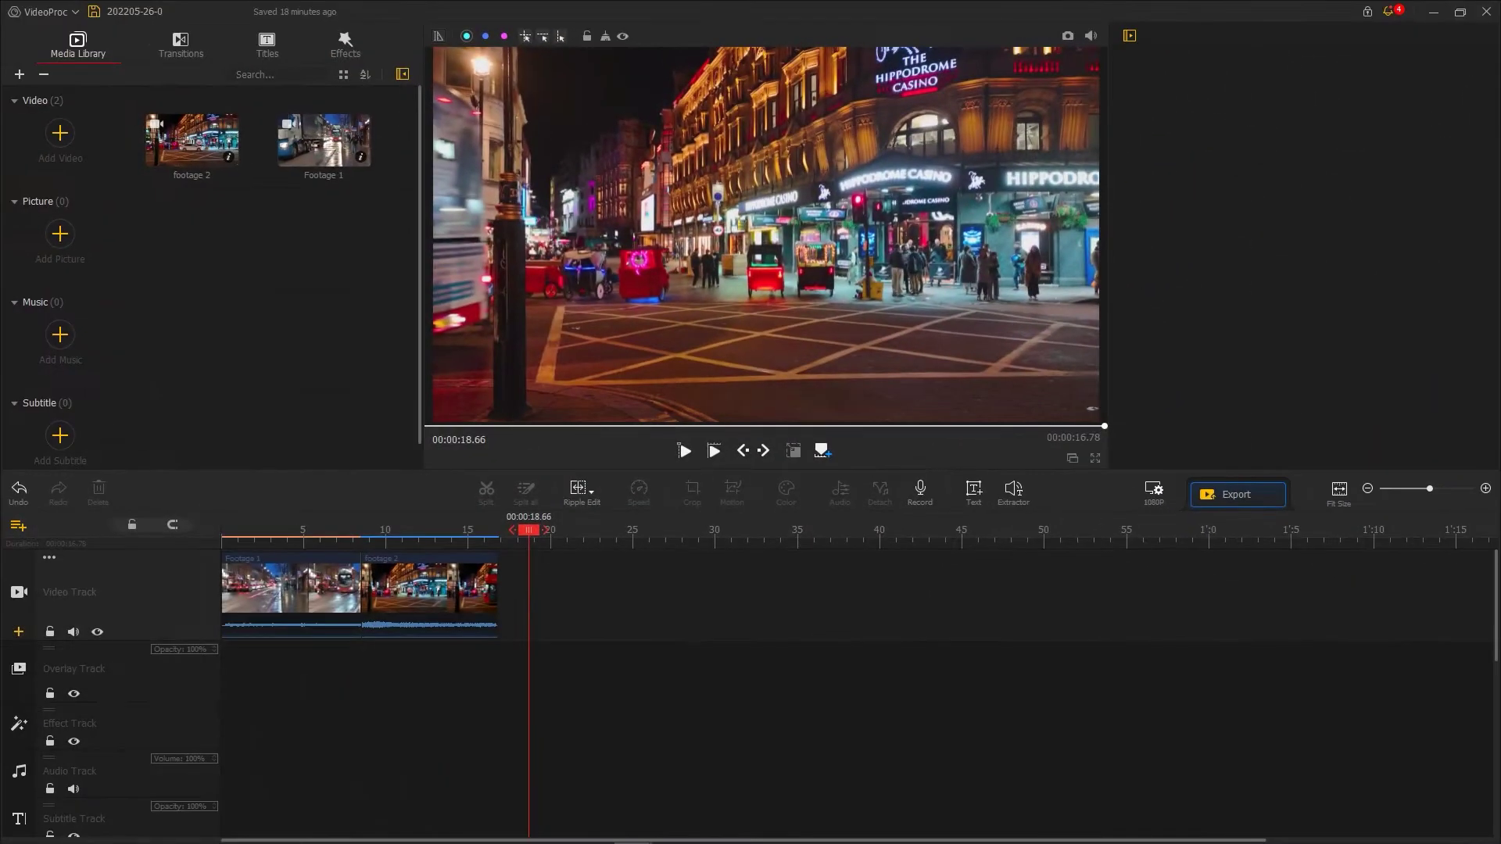
# Import the Sound Effect MP3 and place it on the audio track.
pyautogui.moveTo(1220, 152); pyautogui.dragTo(321, 321)
pyautogui.scroll(4, 710, 542)
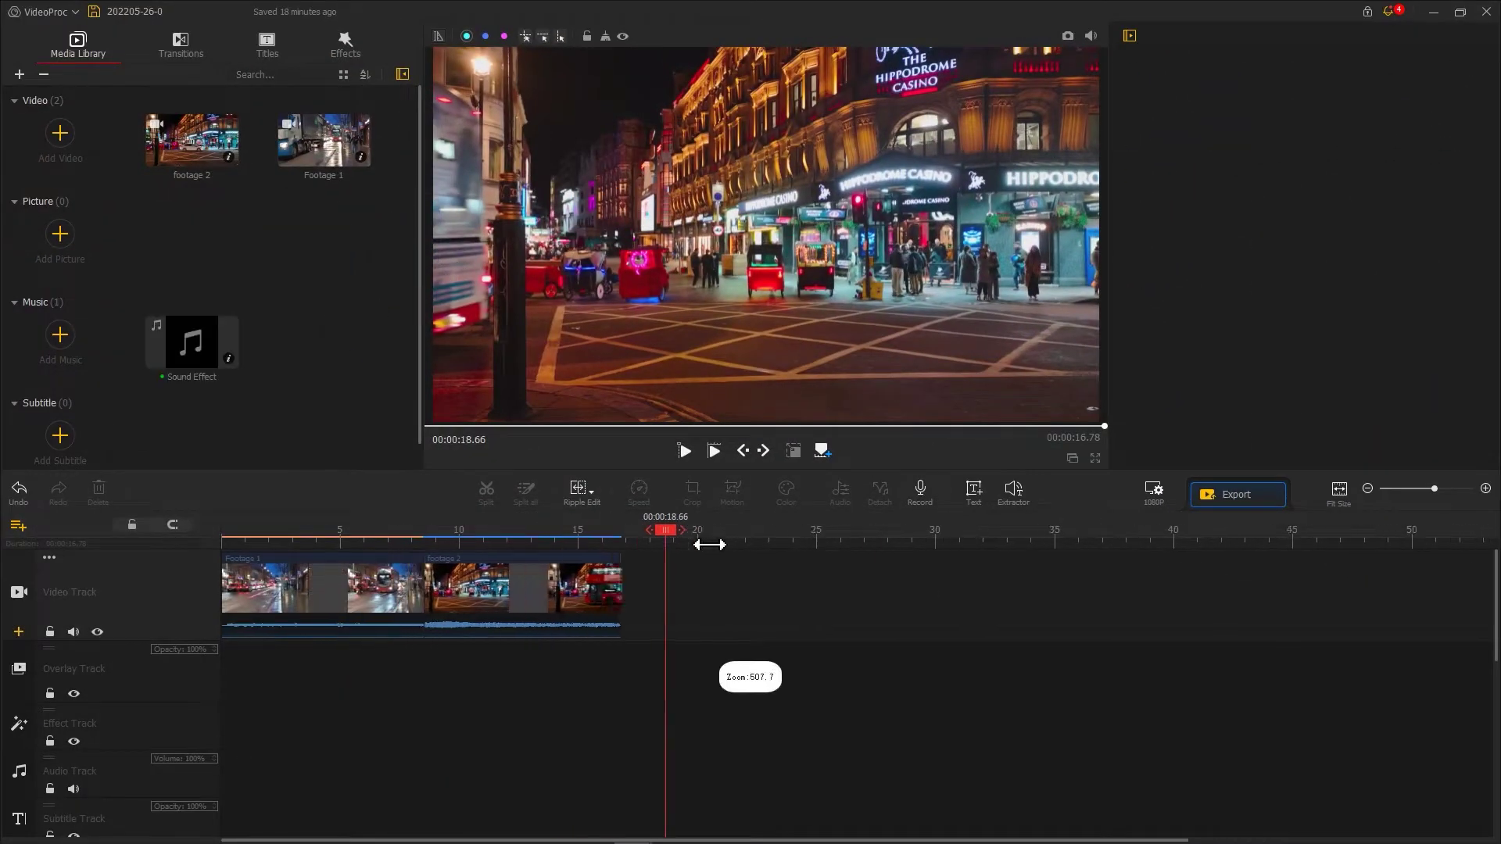
pyautogui.moveTo(191, 342); pyautogui.dragTo(551, 672)
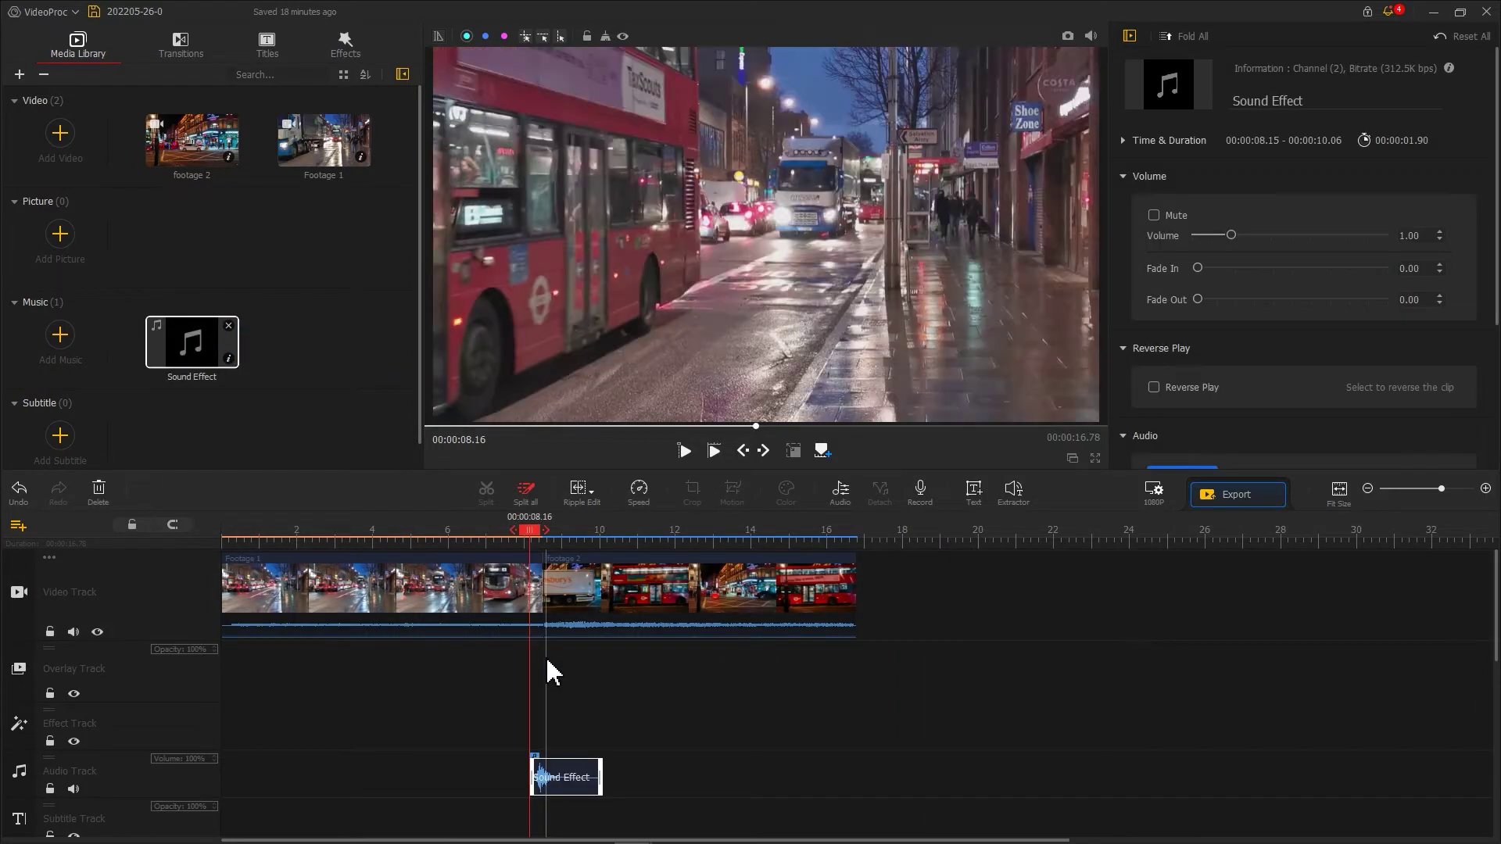
# Play the timeline from just before the 6-second transition to check it.
pyautogui.click(439, 536)
pyautogui.click(408, 536)
pyautogui.press('space')
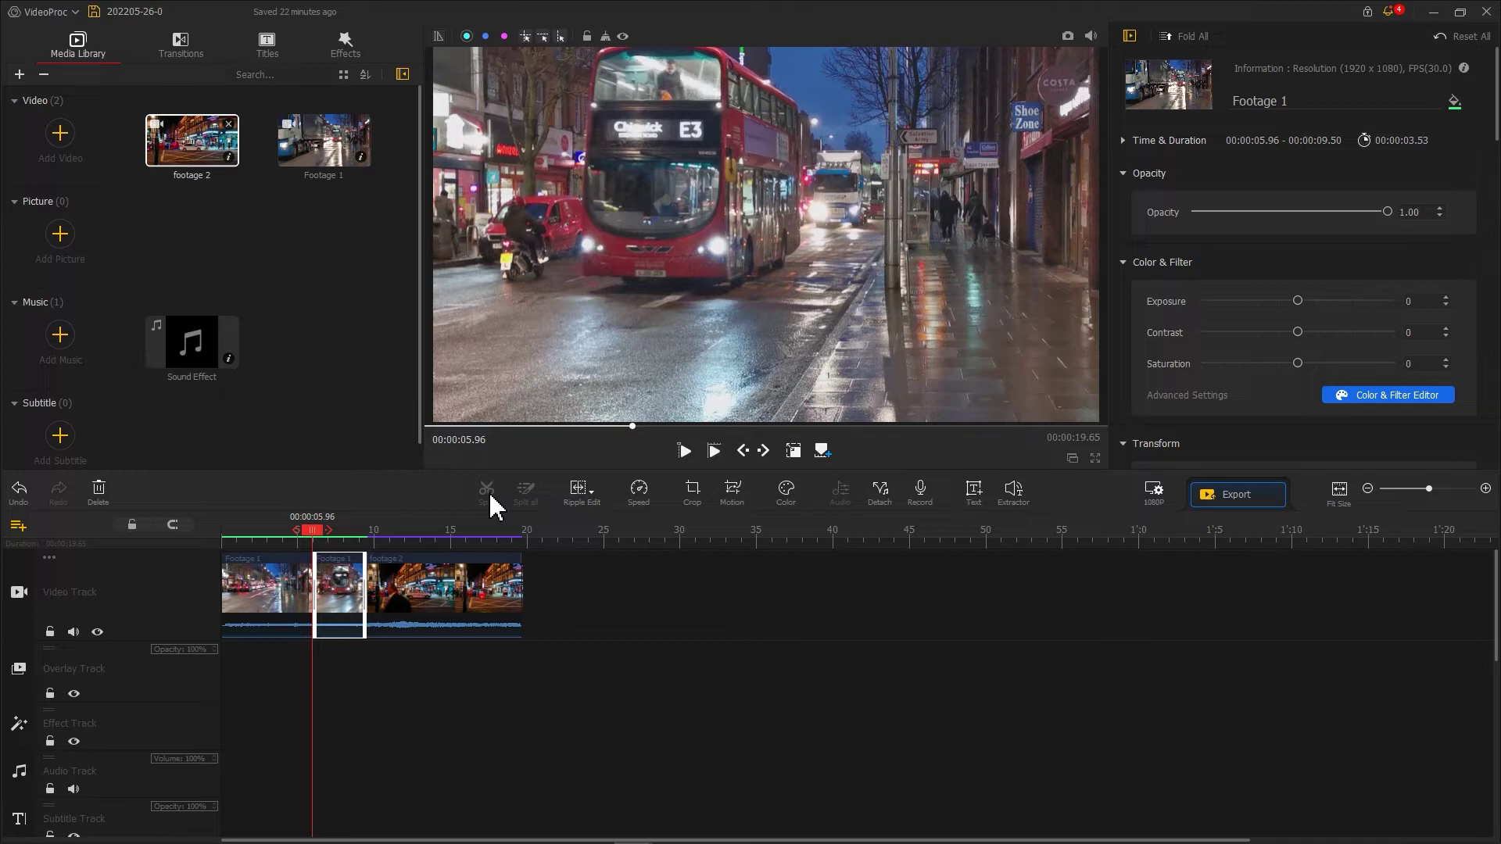
# Move the playhead into Footage 1's 3.53 s split-off end piece.
pyautogui.click(332, 595)
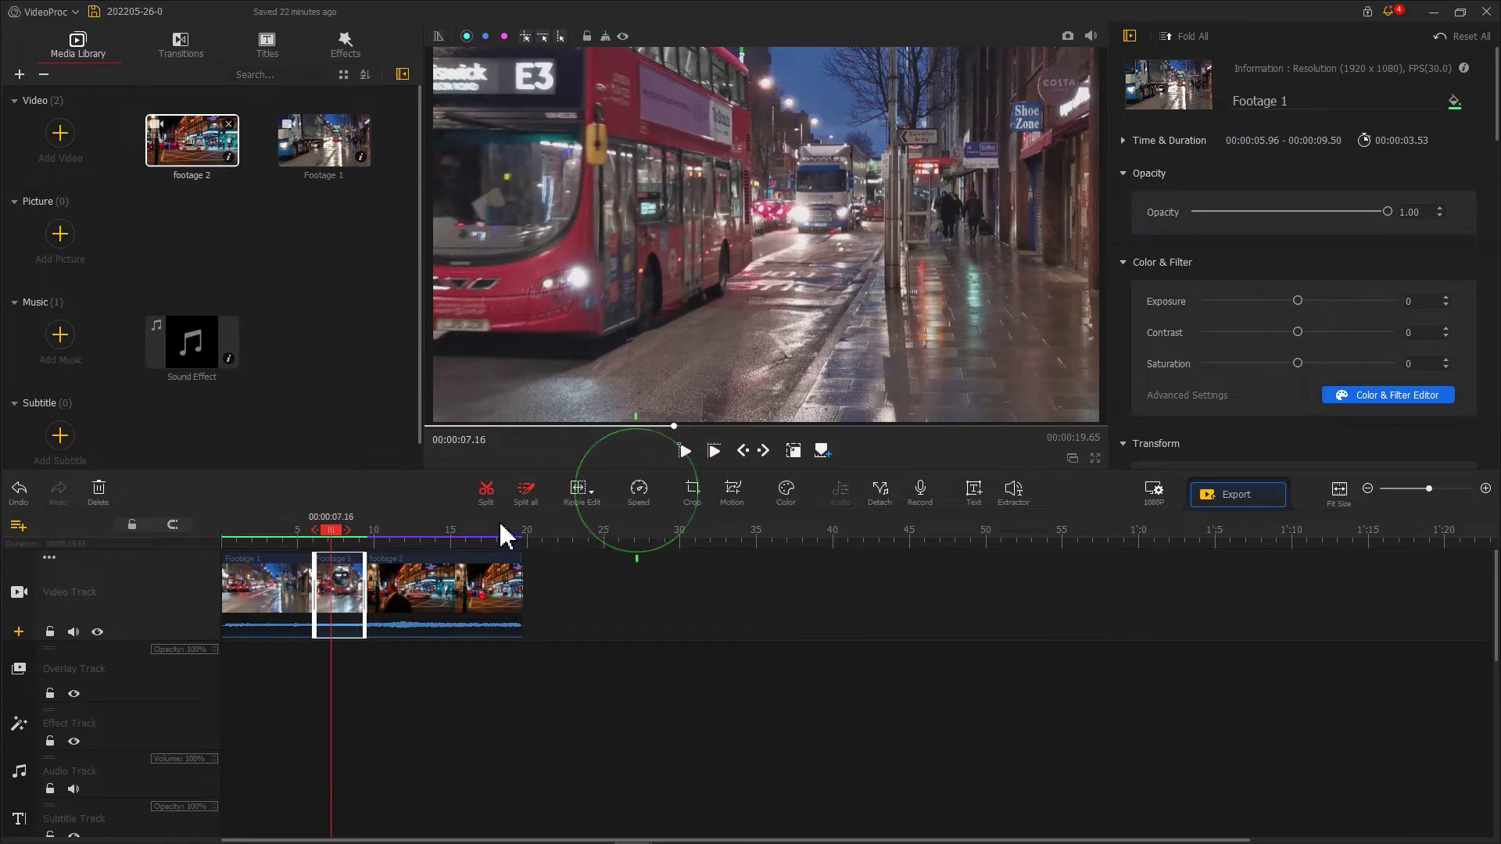
# Set Footage 1's end piece to a constant 8X speed, shrinking it to 0.44 s.
pyautogui.click(652, 496)
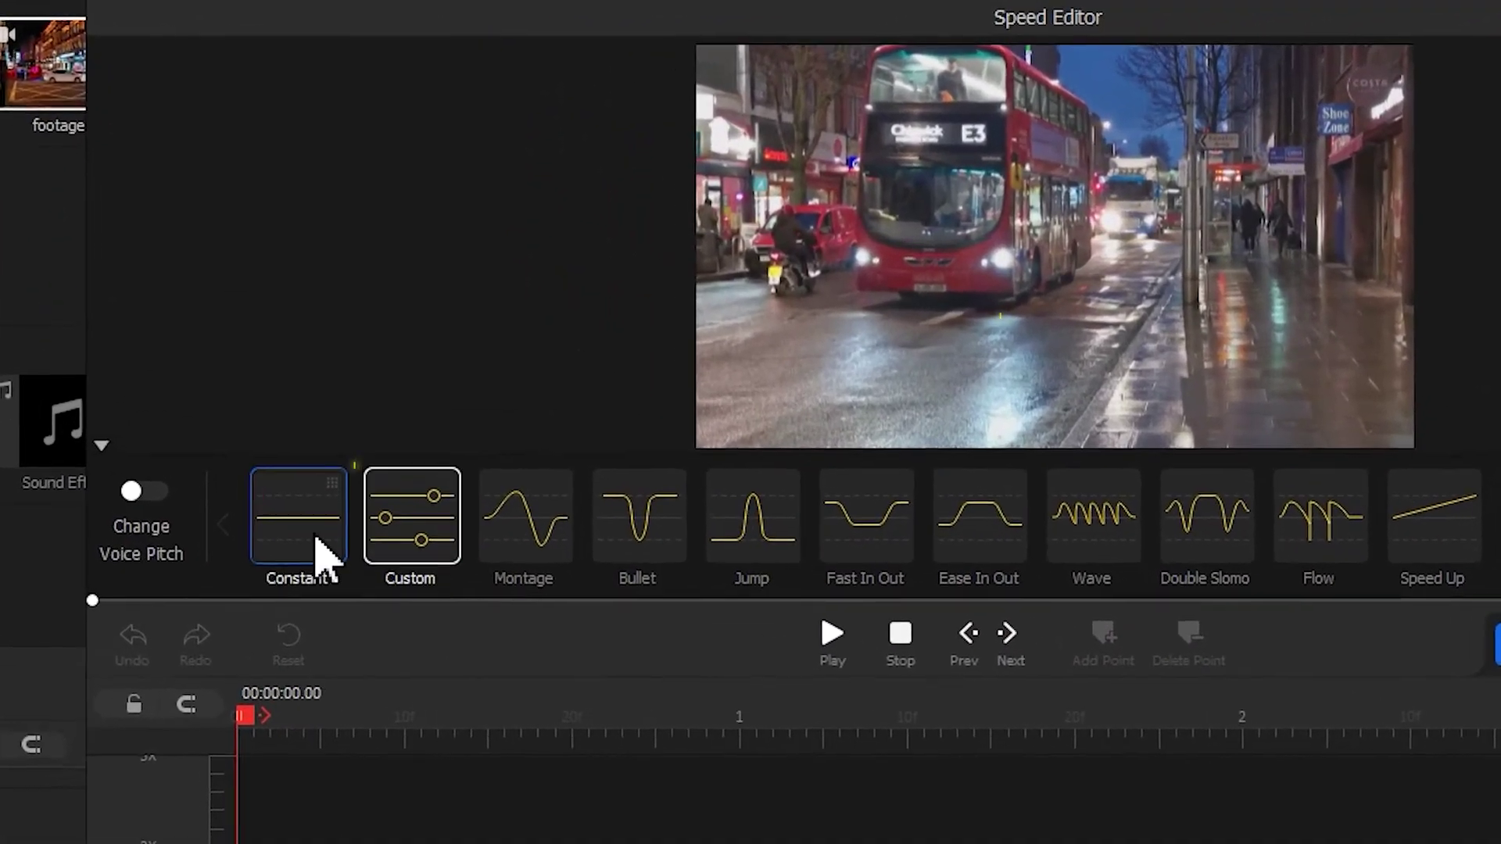
pyautogui.click(324, 558)
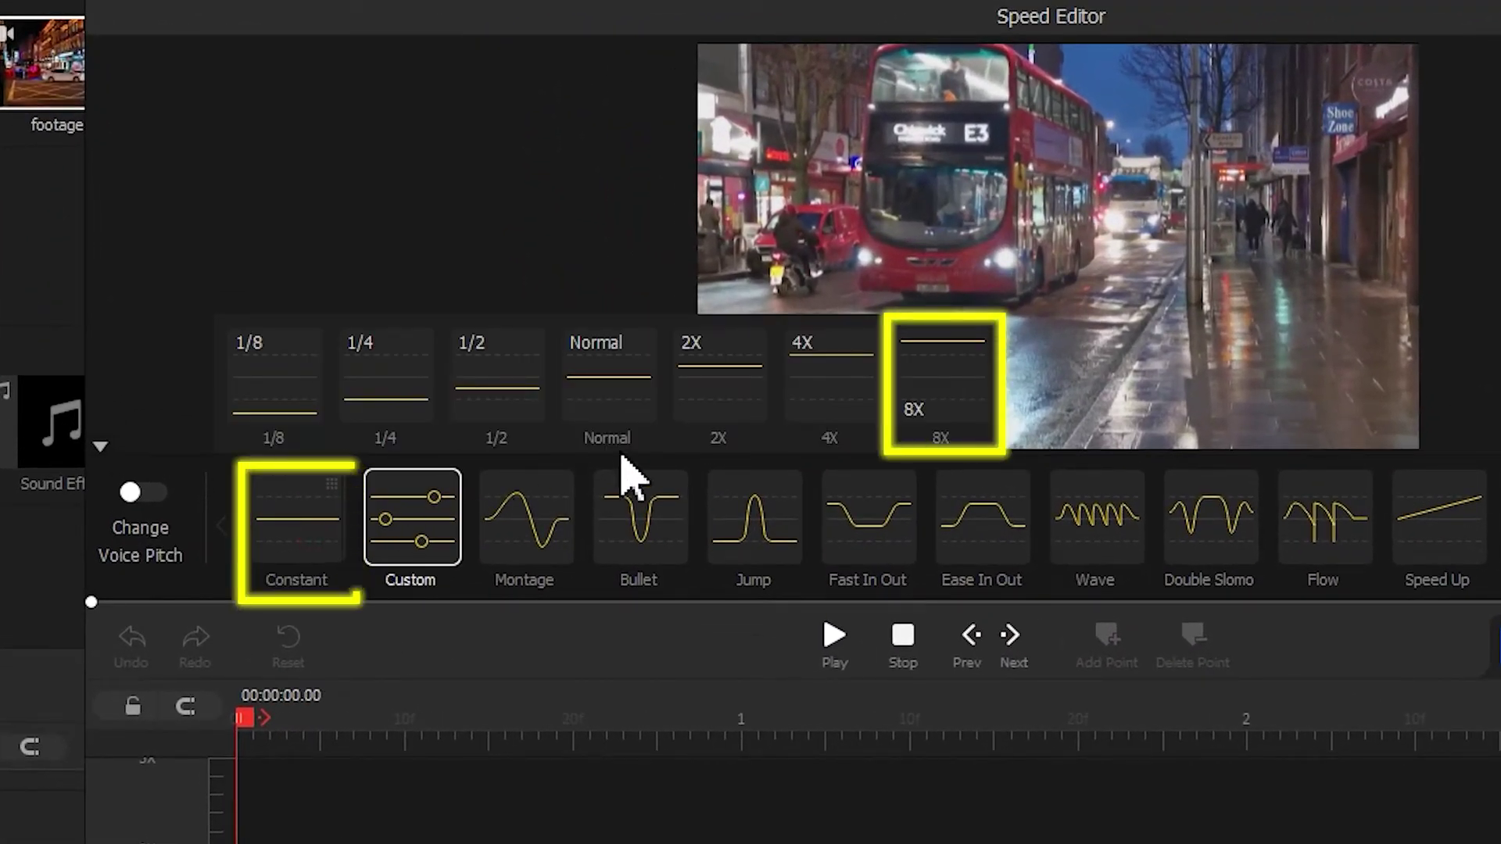
pyautogui.click(936, 402)
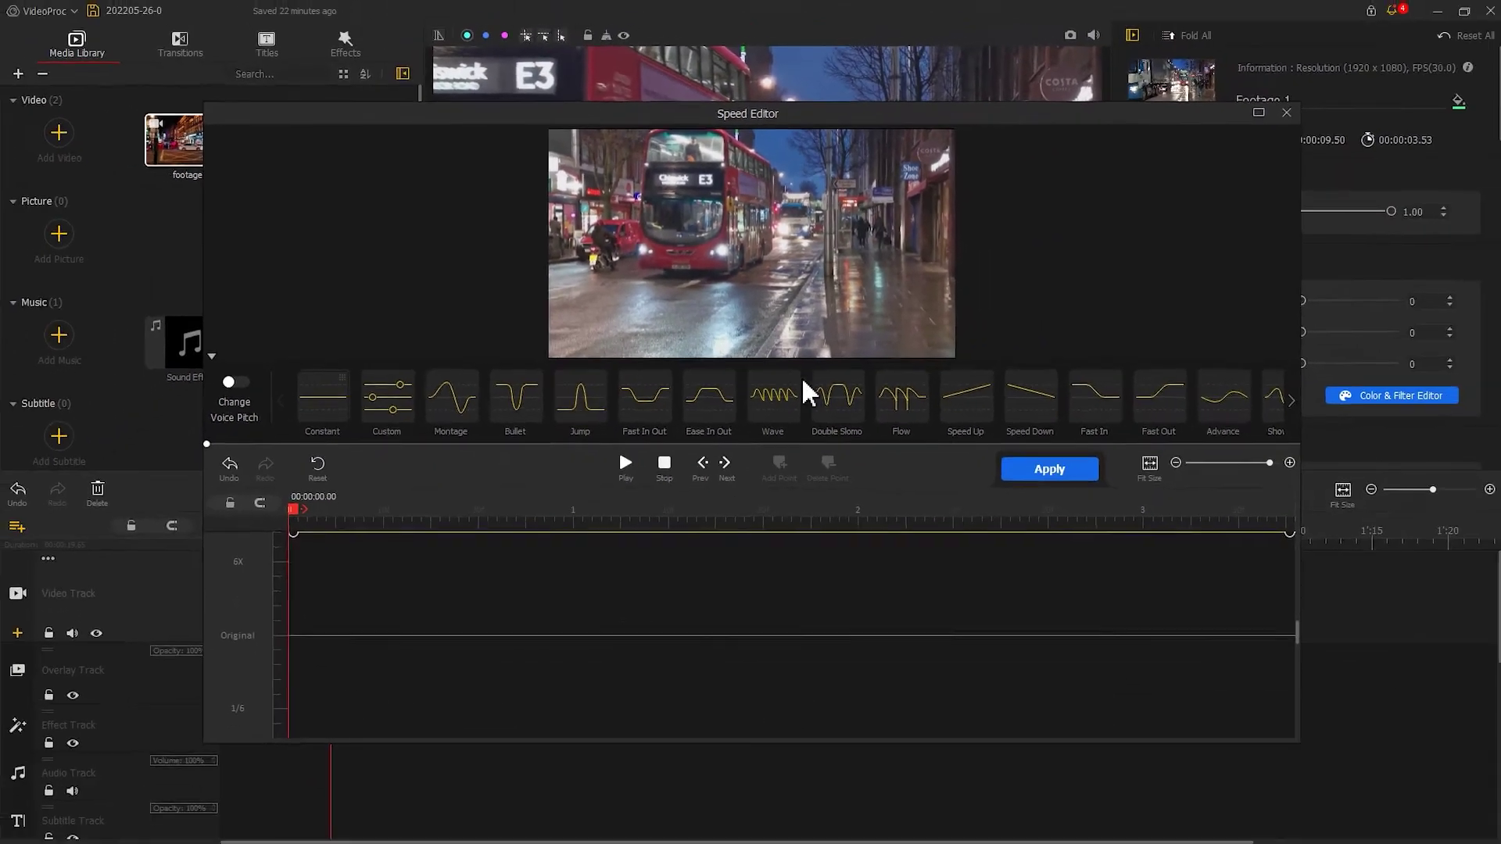
pyautogui.click(1419, 594)
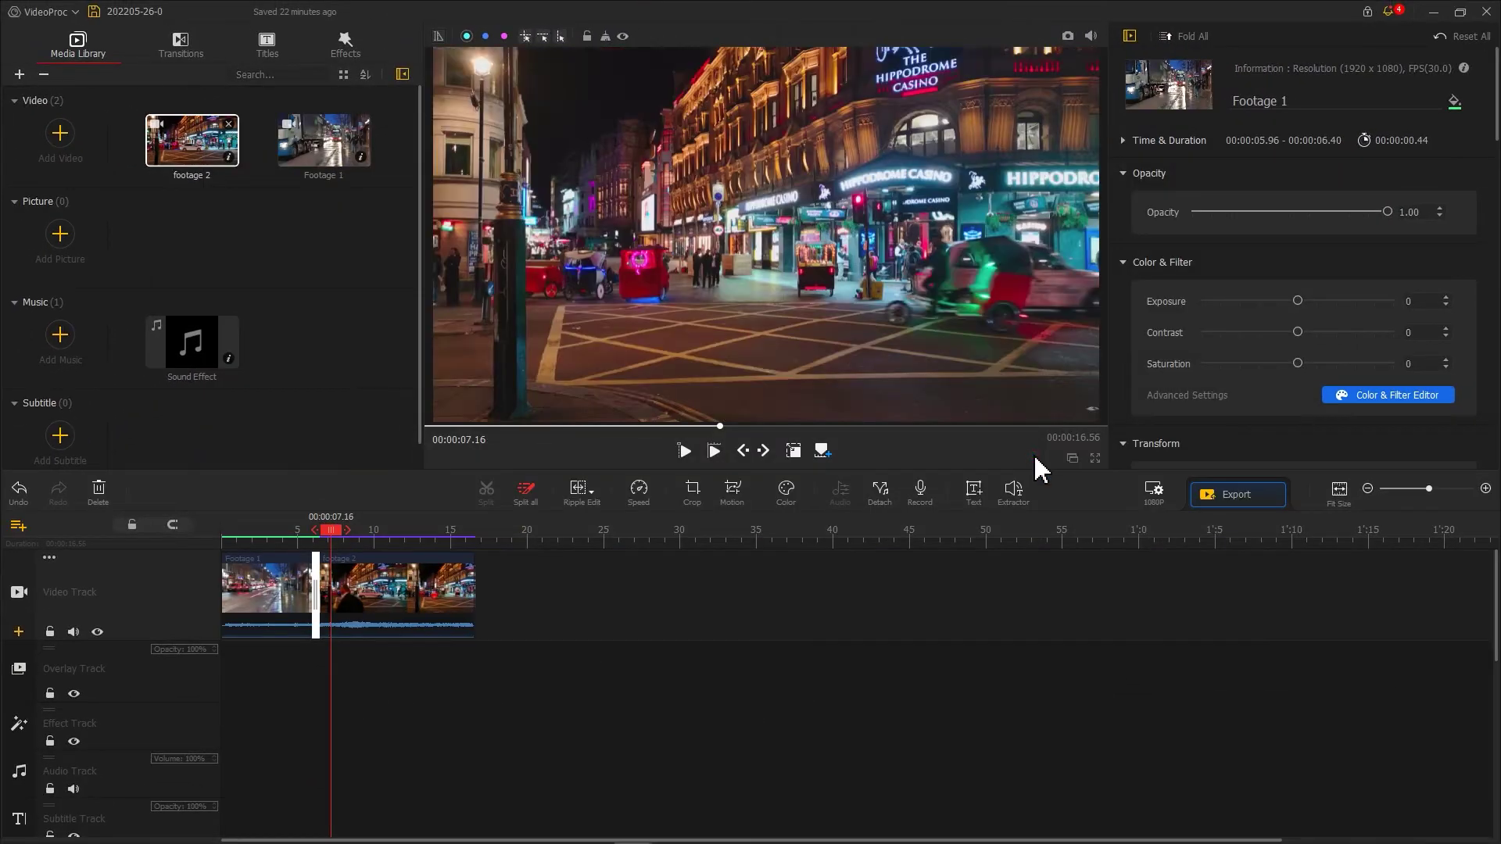
pyautogui.click(368, 612)
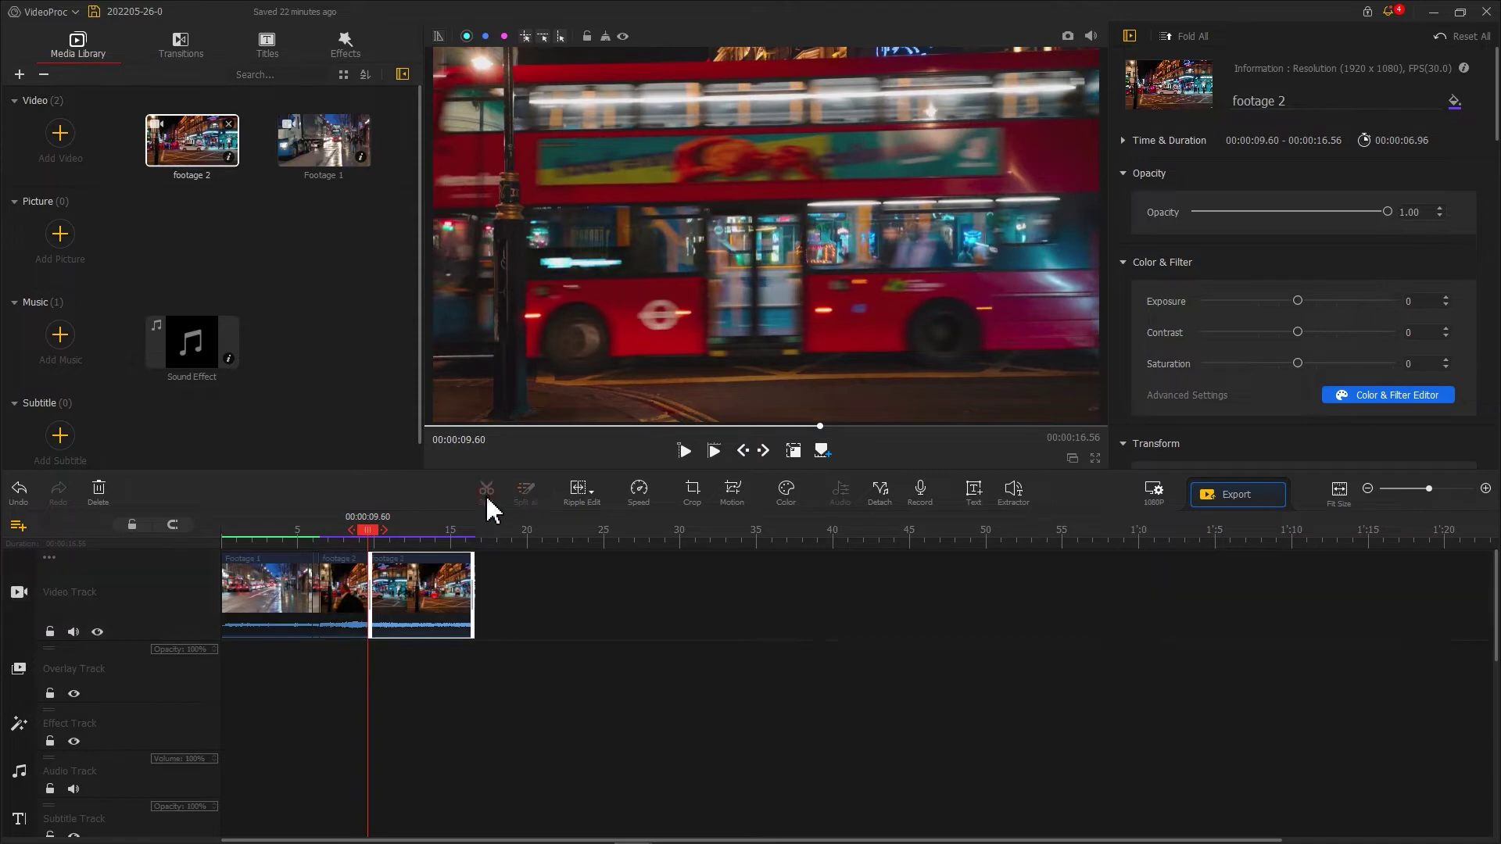
# Speed up footage 2's split-off opening piece to constant 8X, shortening it to 0.39 s.
pyautogui.click(348, 594)
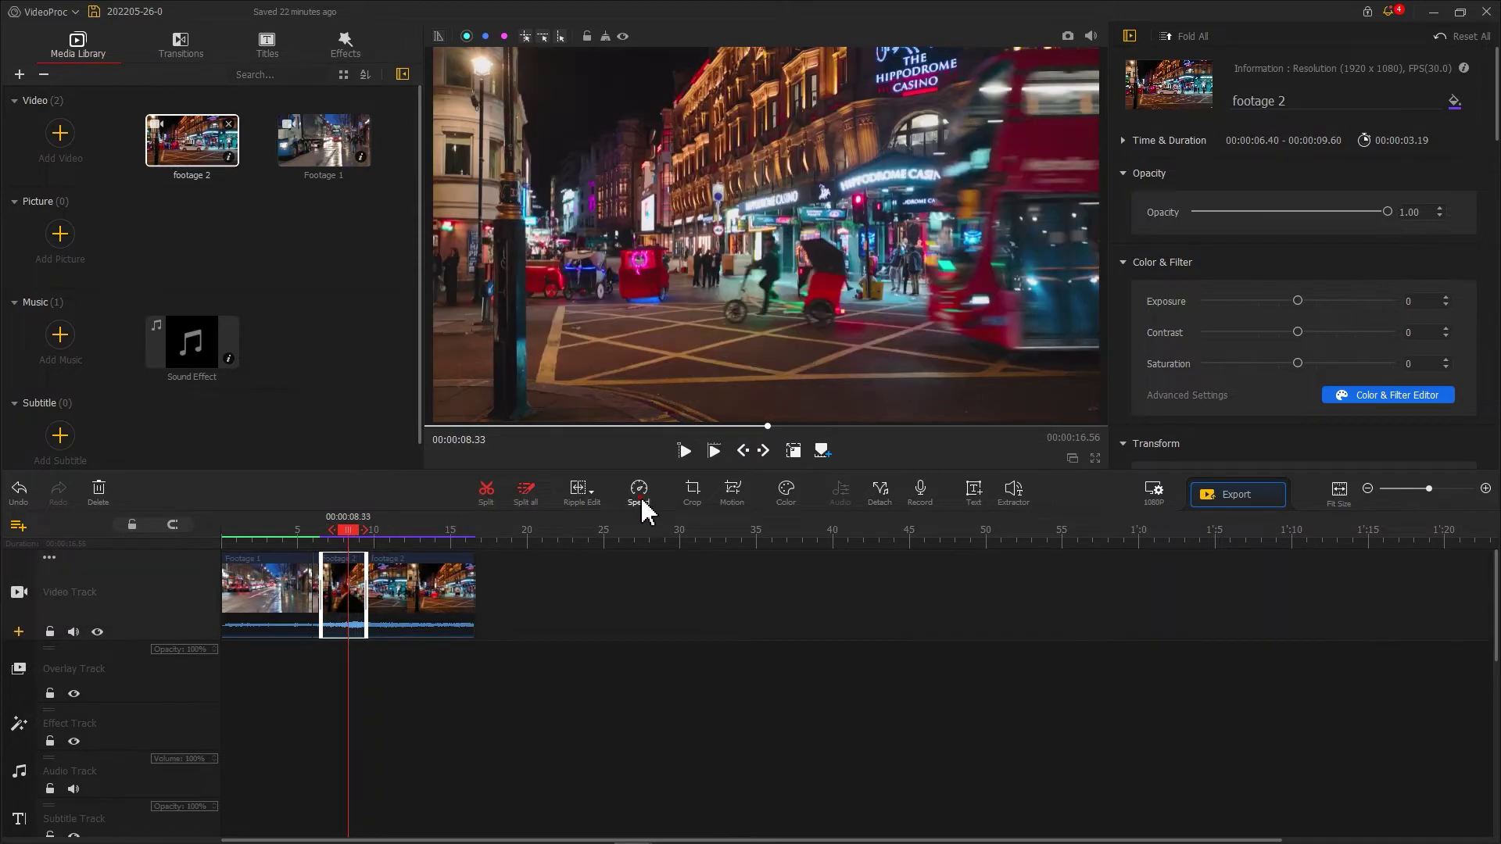
pyautogui.click(639, 496)
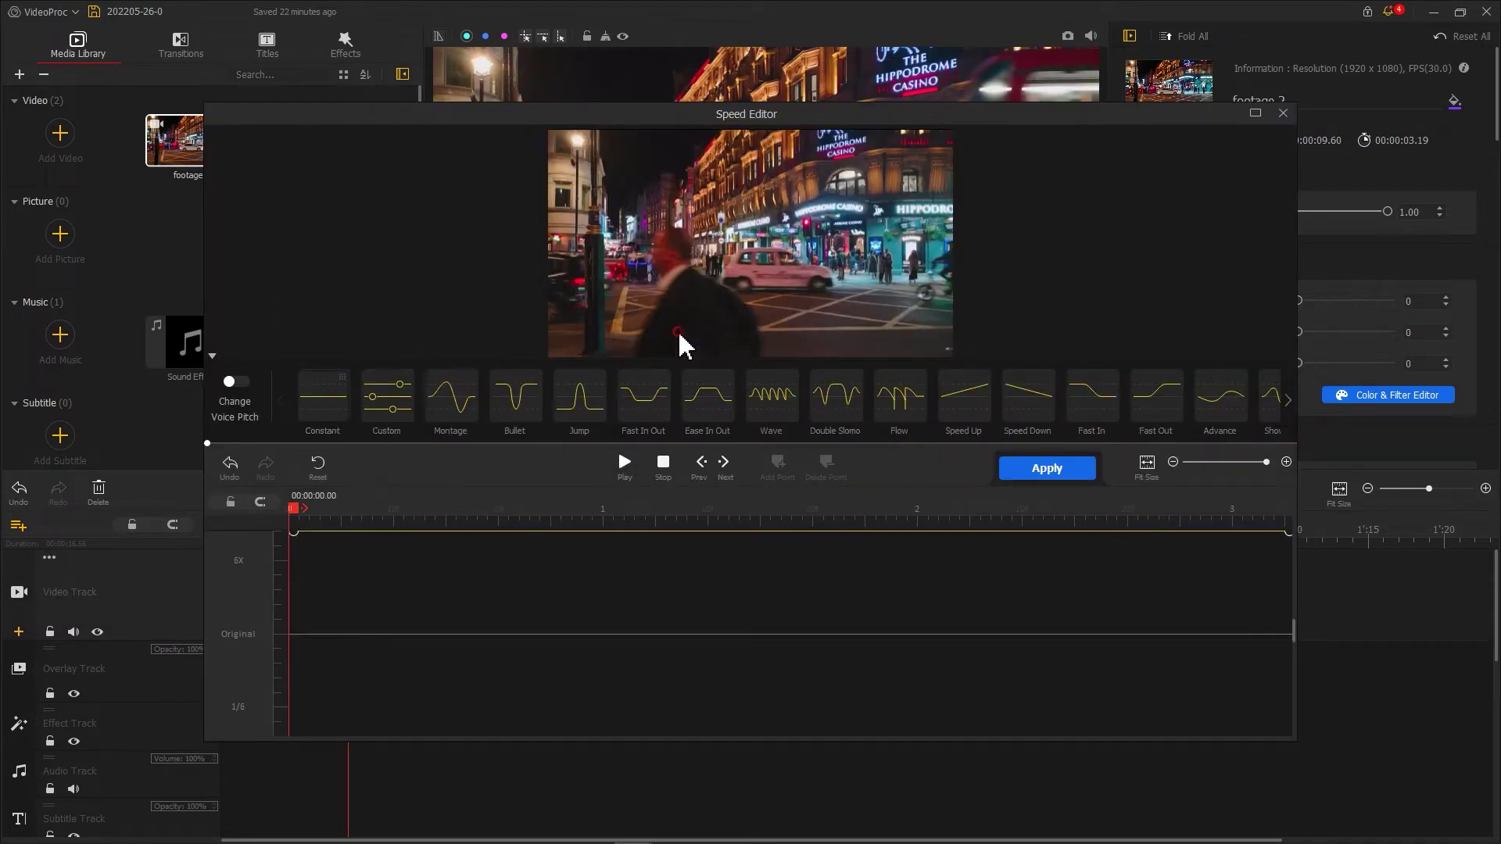
pyautogui.click(1017, 467)
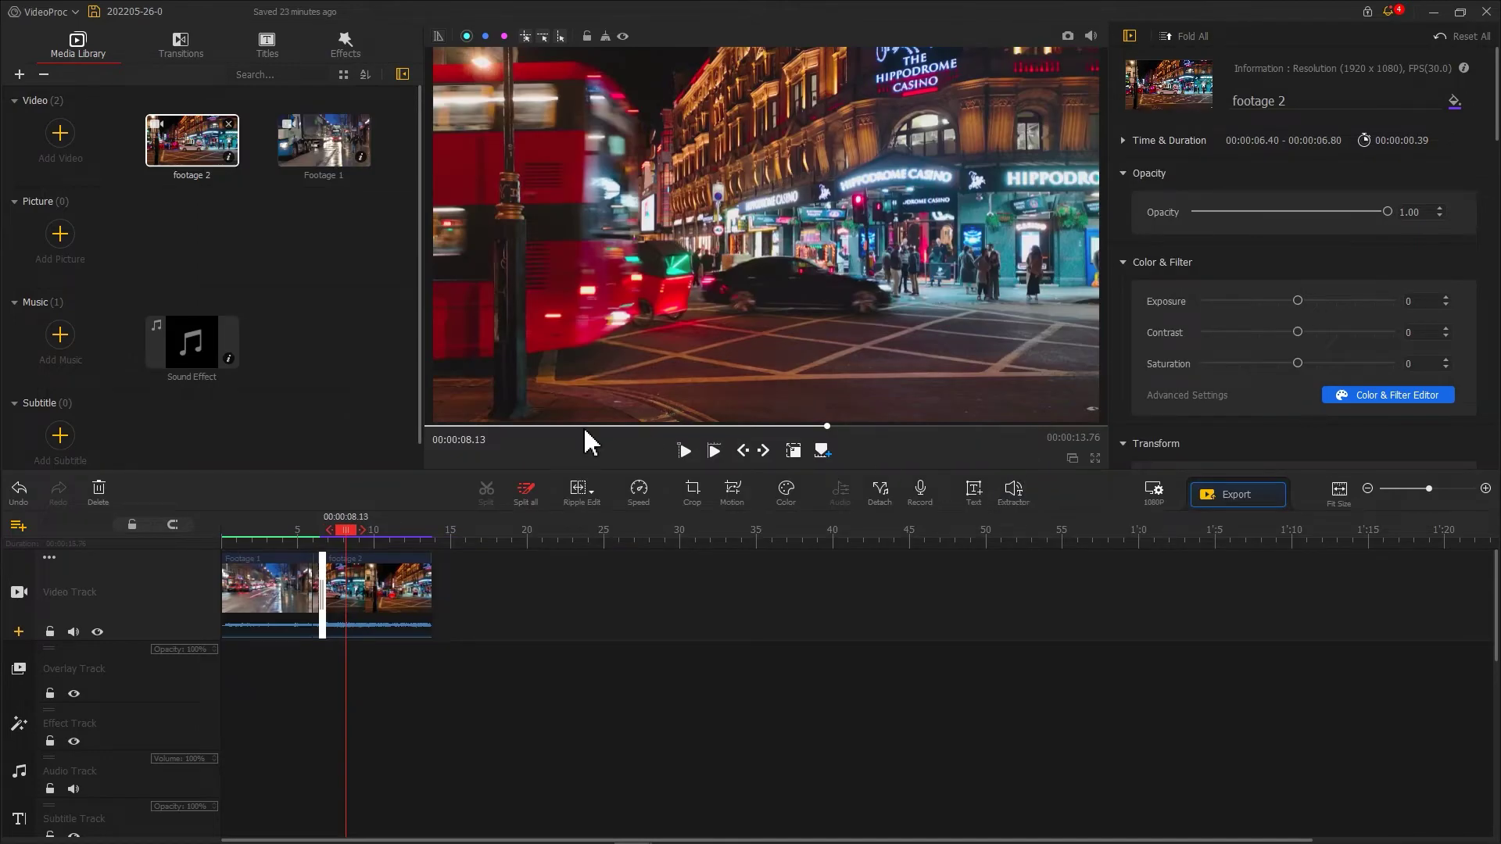
# Drop the Sound Effect onto the audio track at 5.52 s and scrub back to preview it.
pyautogui.moveTo(192, 368); pyautogui.dragTo(323, 674)
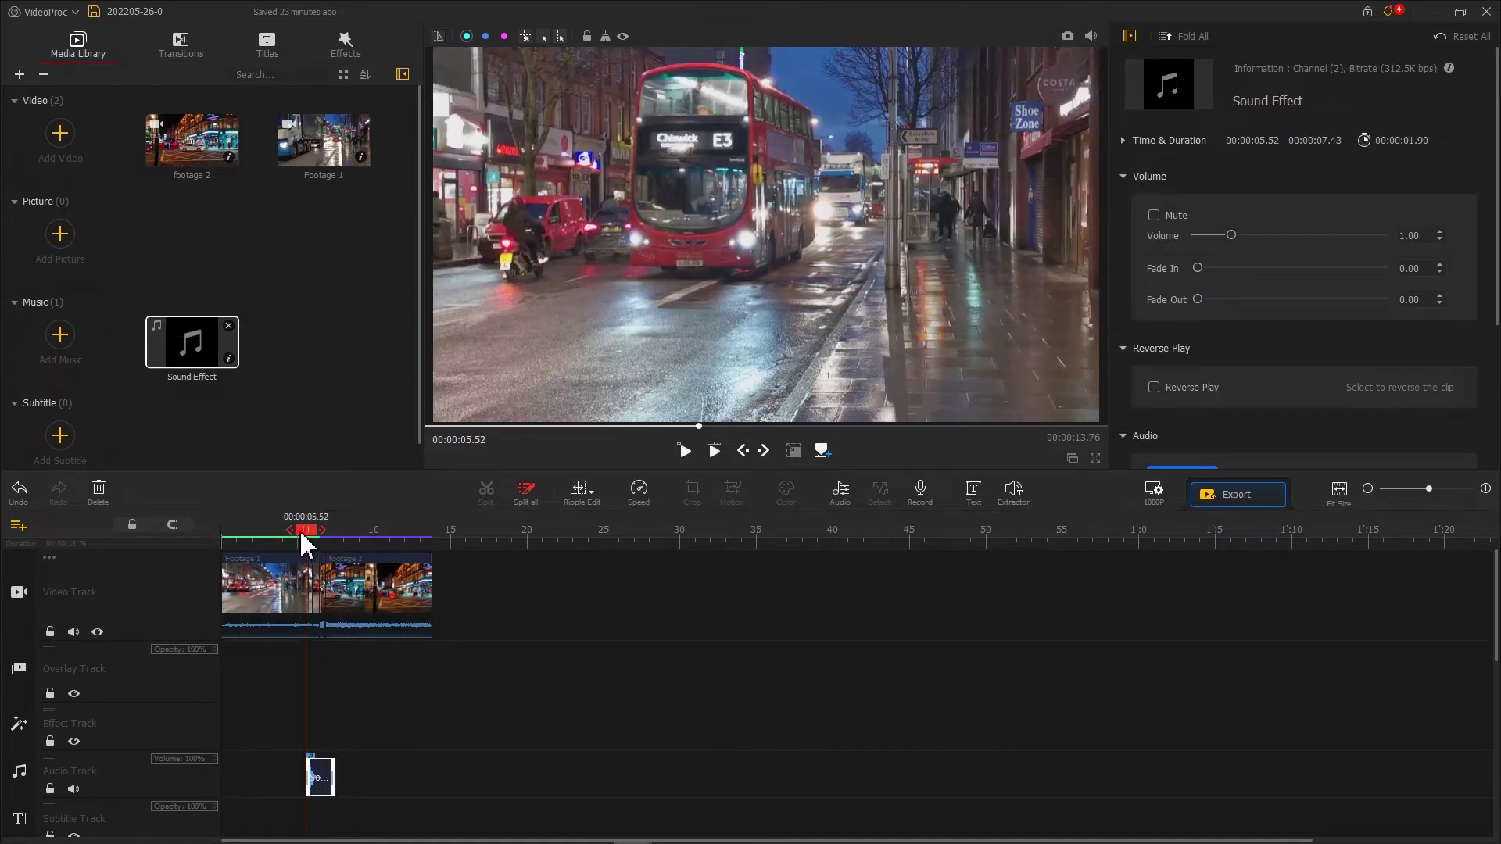
pyautogui.moveTo(303, 545); pyautogui.dragTo(270, 545)
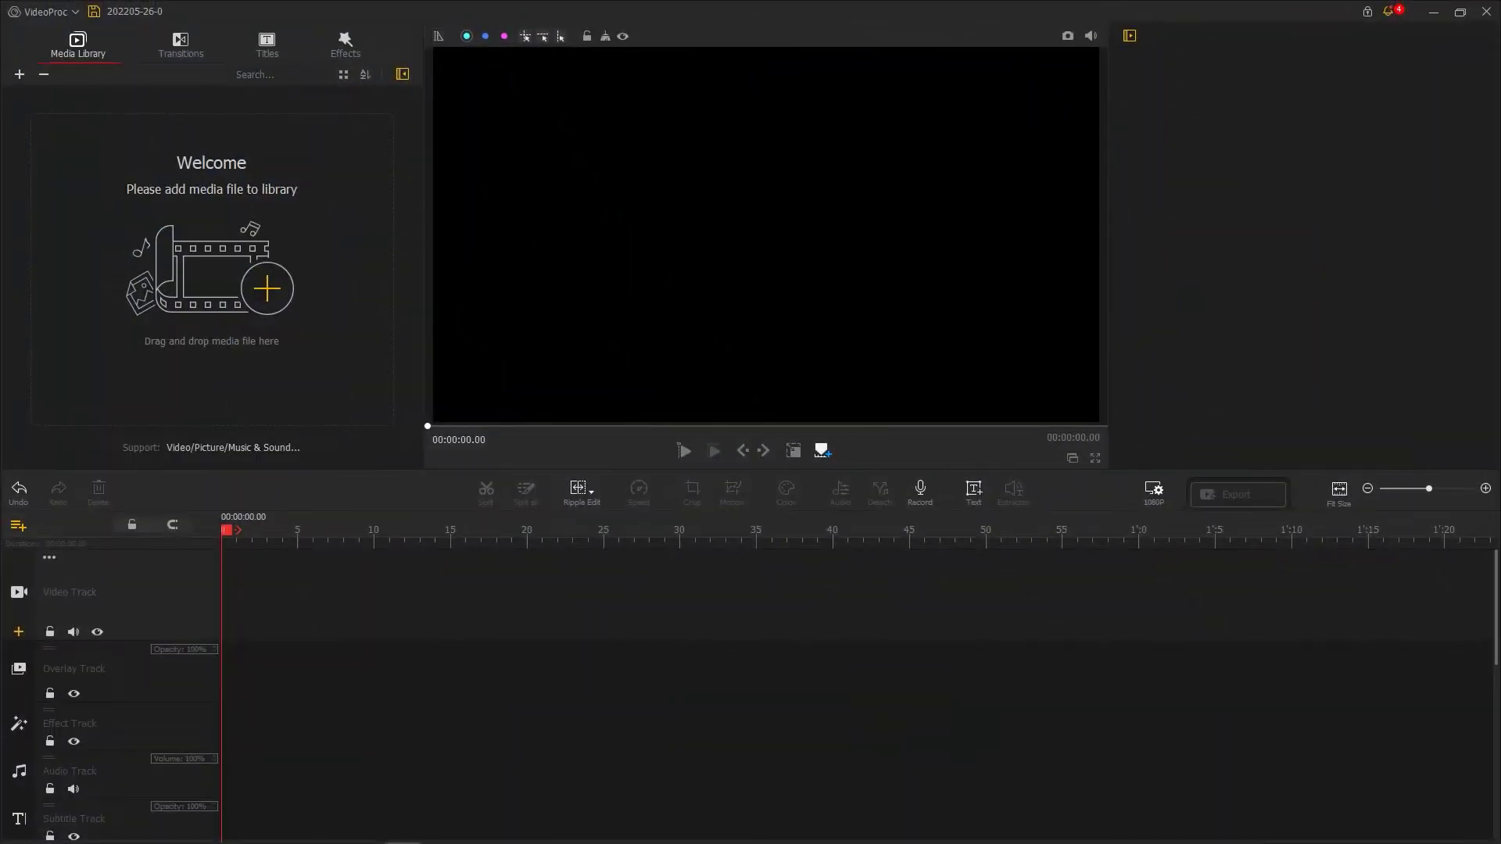
# Import Footage 3 and Footage 4, placing the sunset picture then the glass-tower video on the track.
pyautogui.moveTo(1329, 166); pyautogui.dragTo(421, 335)
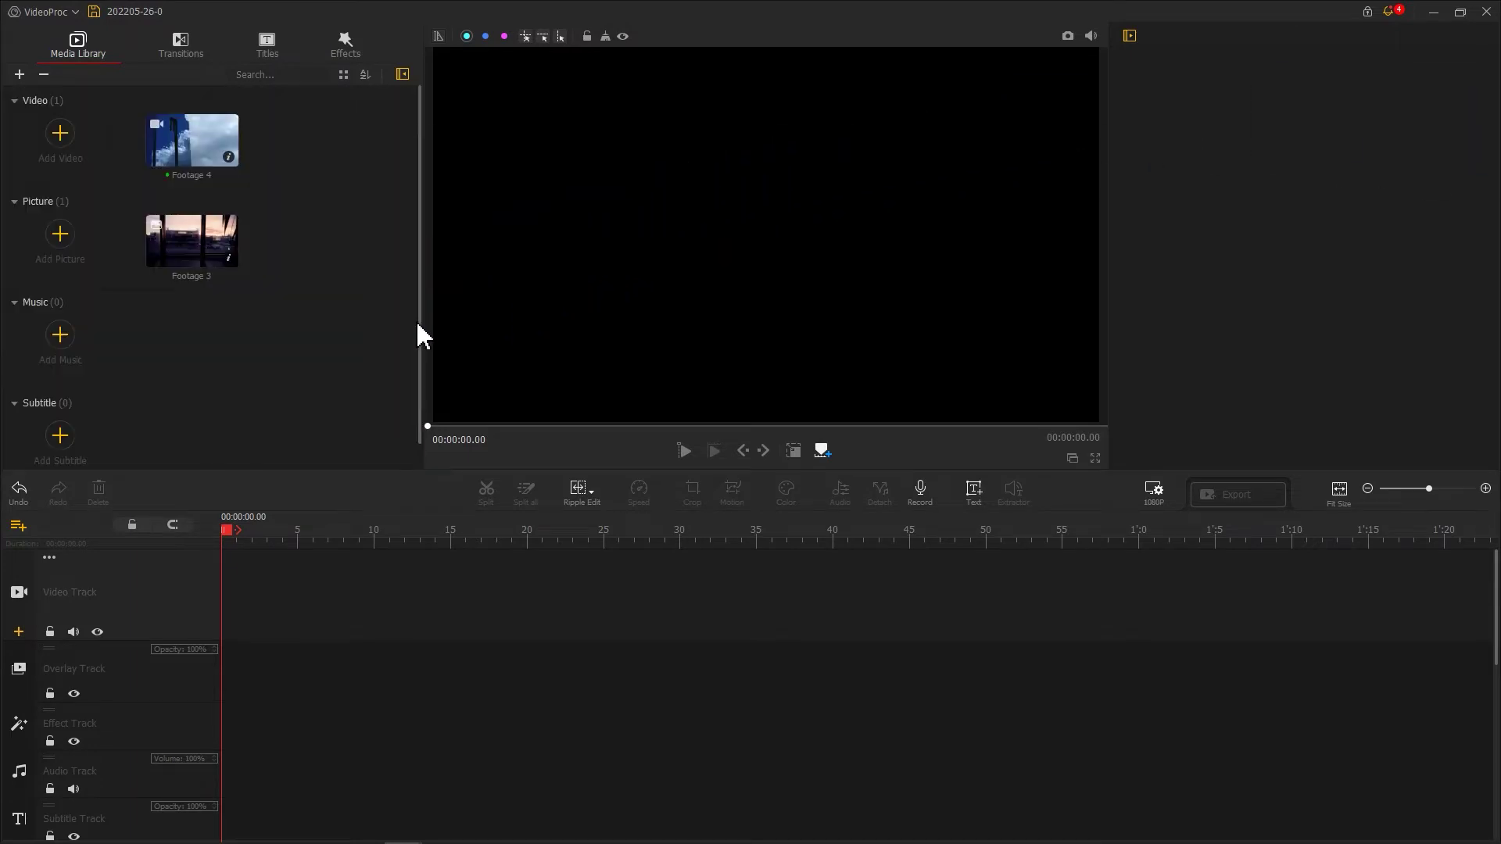
pyautogui.moveTo(203, 246); pyautogui.dragTo(245, 598)
pyautogui.moveTo(192, 141); pyautogui.dragTo(291, 601)
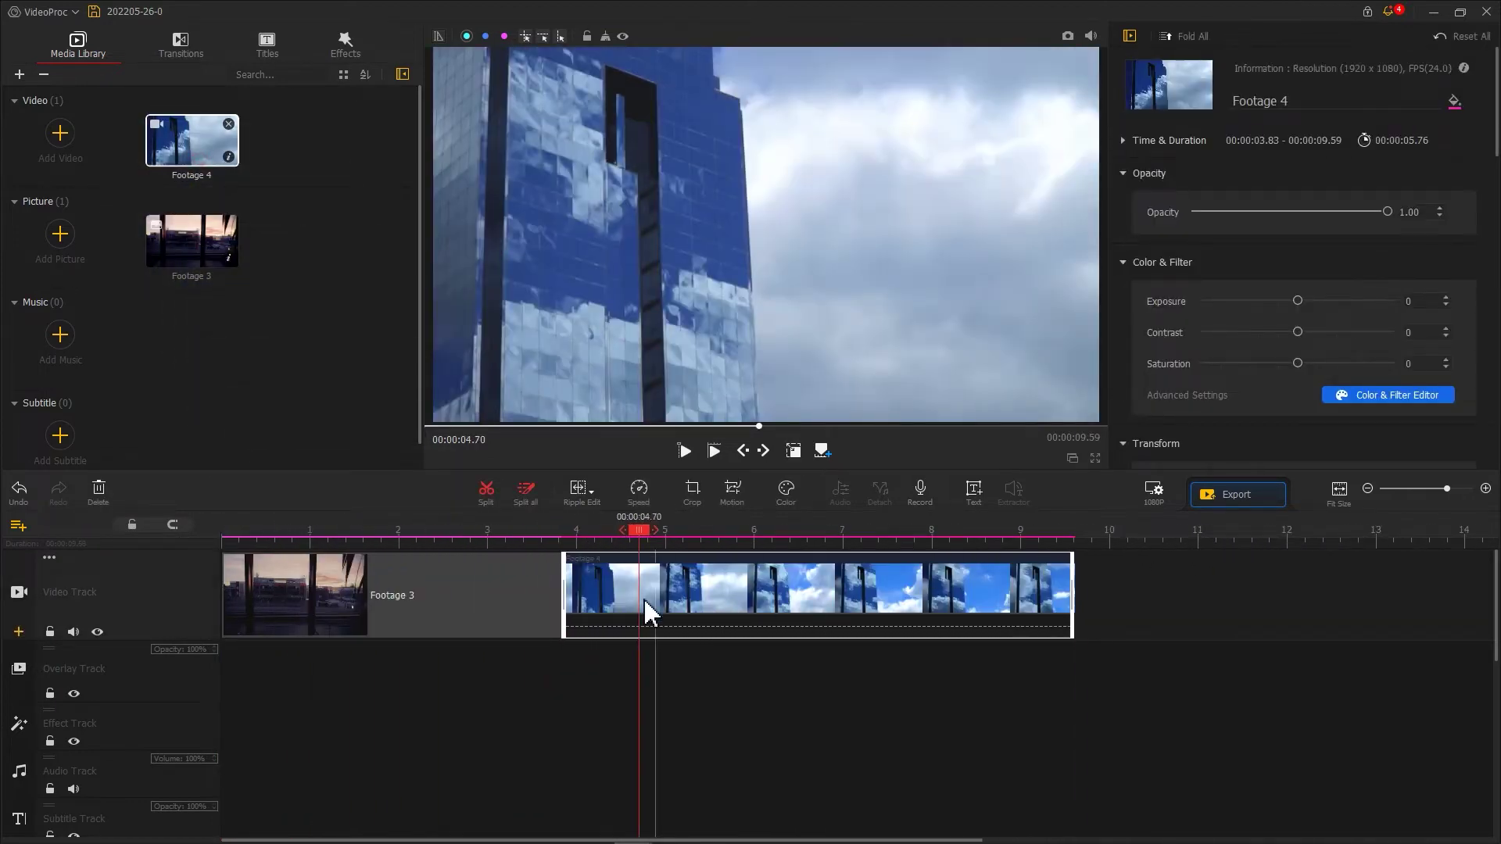
# Add motion keyframes to the sunset clip Footage 3 at 3.44 s and at its end.
pyautogui.click(430, 597)
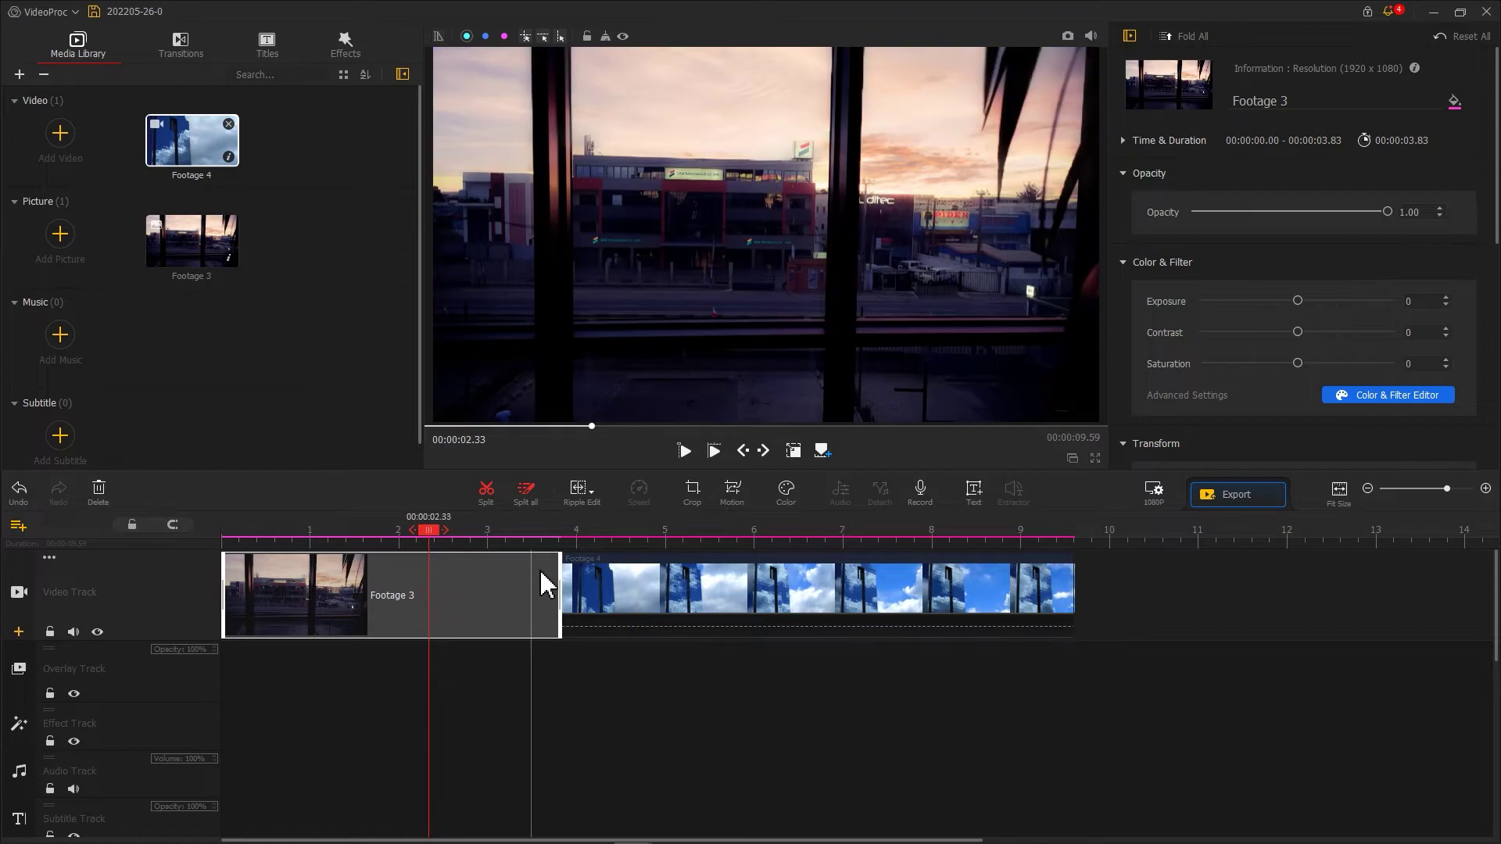
pyautogui.click(727, 492)
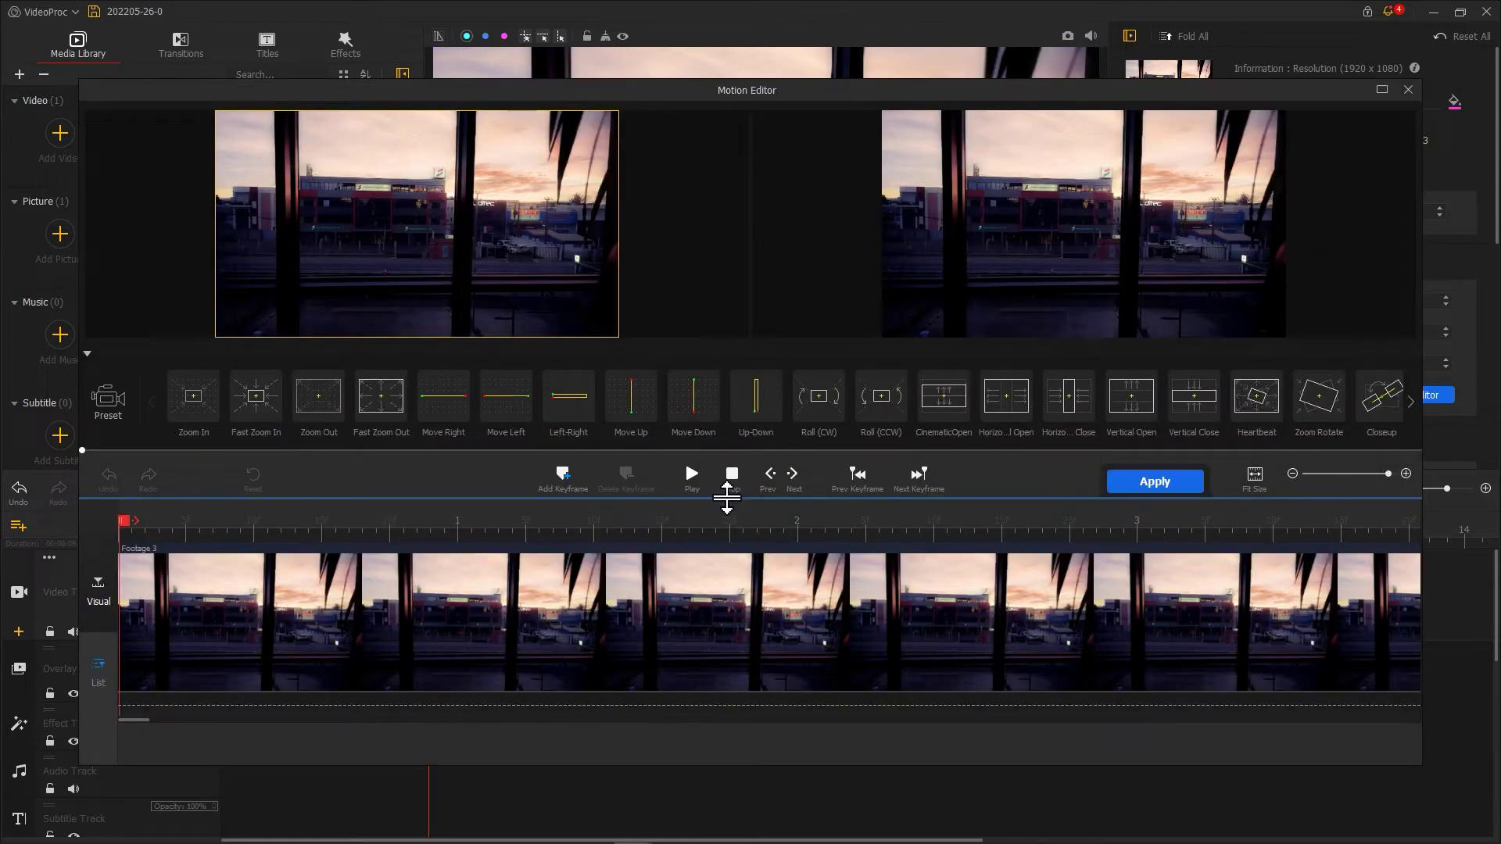
pyautogui.scroll(-5, 898, 589)
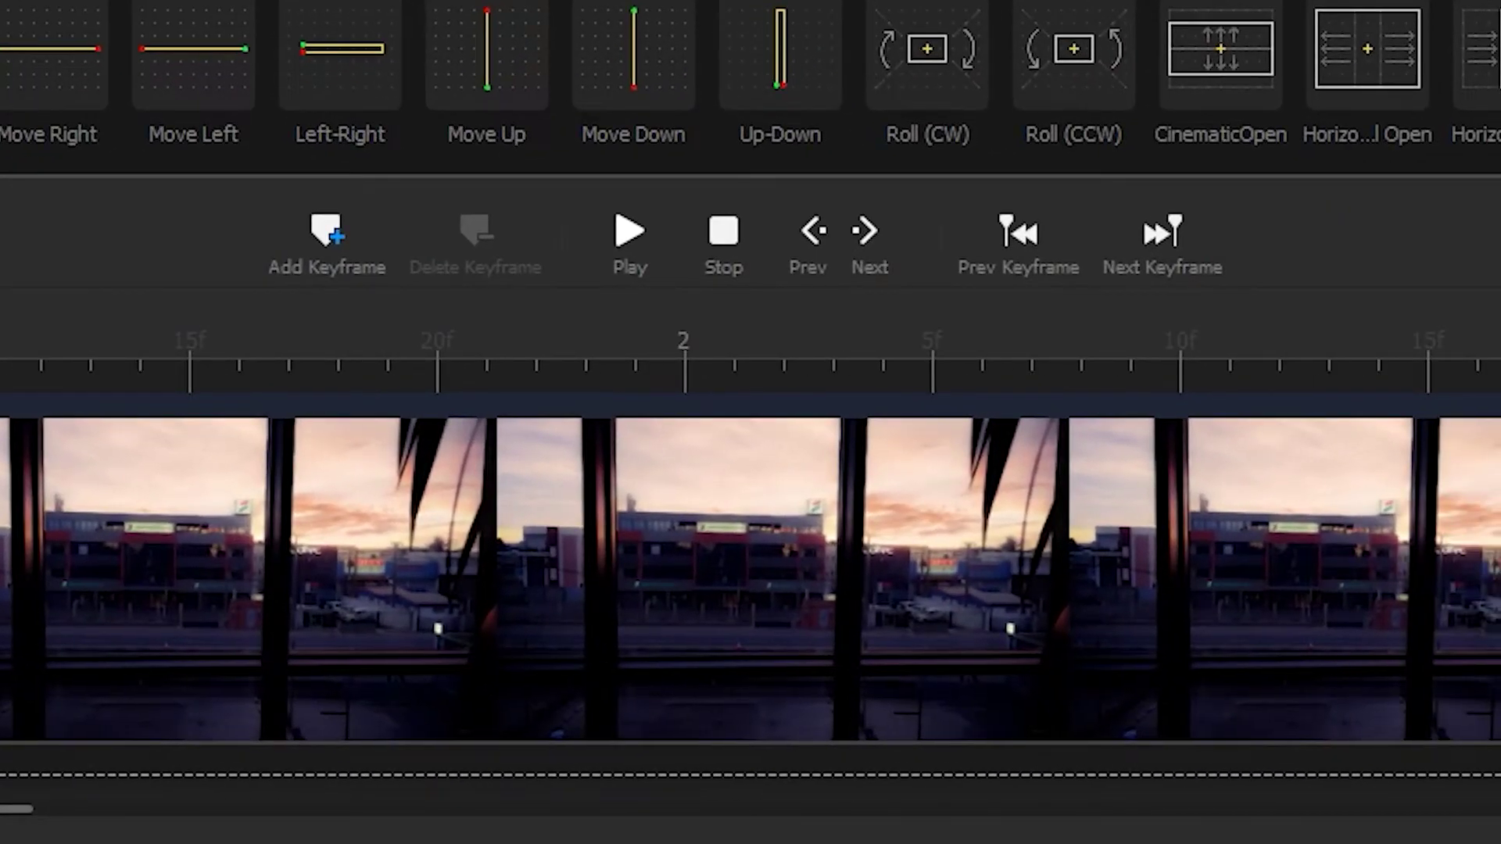
pyautogui.scroll(2, 838, 589)
pyautogui.moveTo(955, 465); pyautogui.dragTo(603, 459)
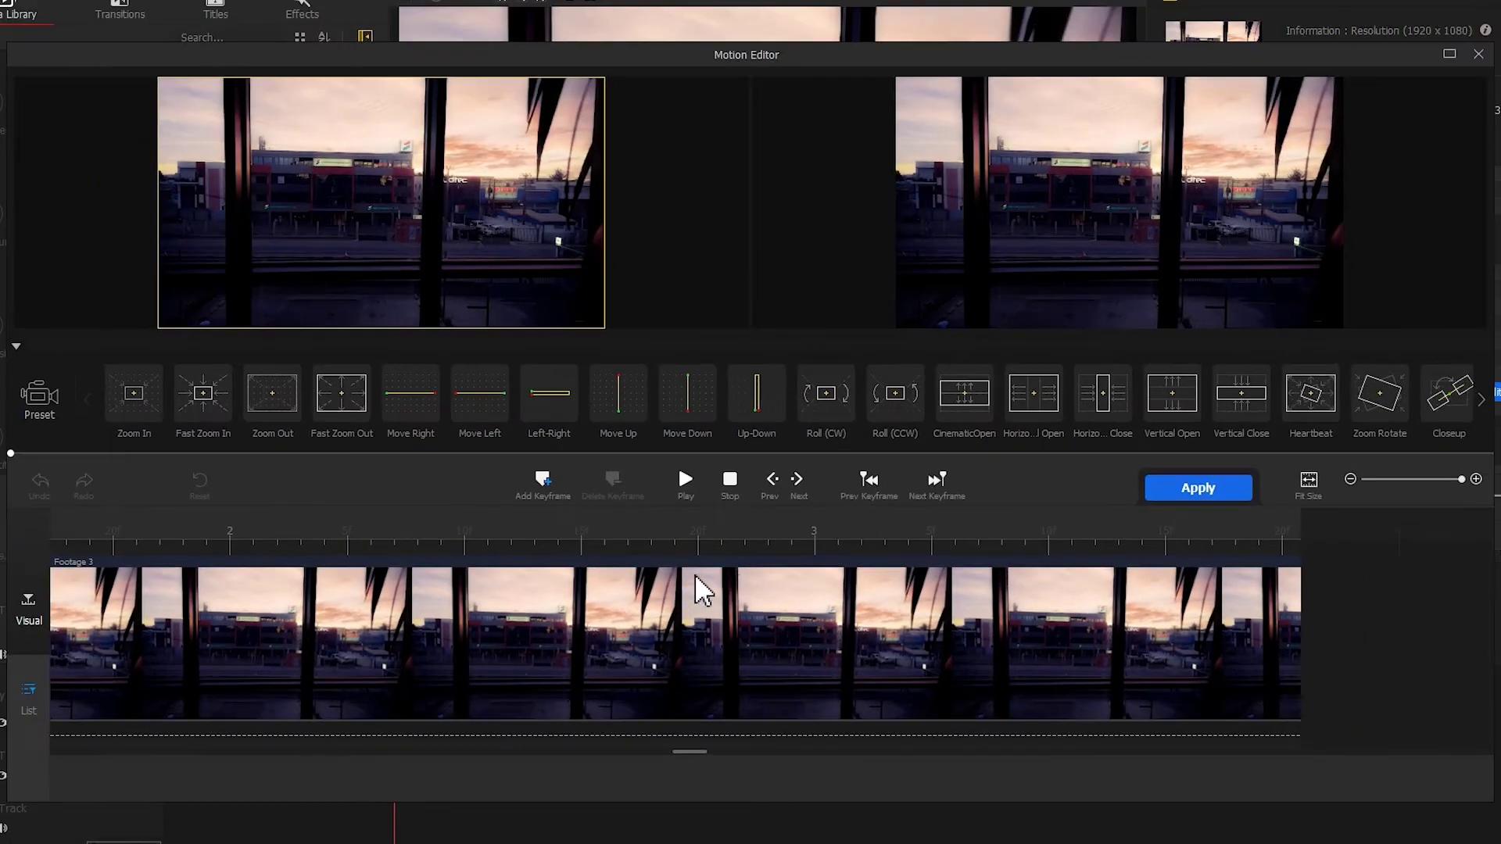
pyautogui.click(1071, 547)
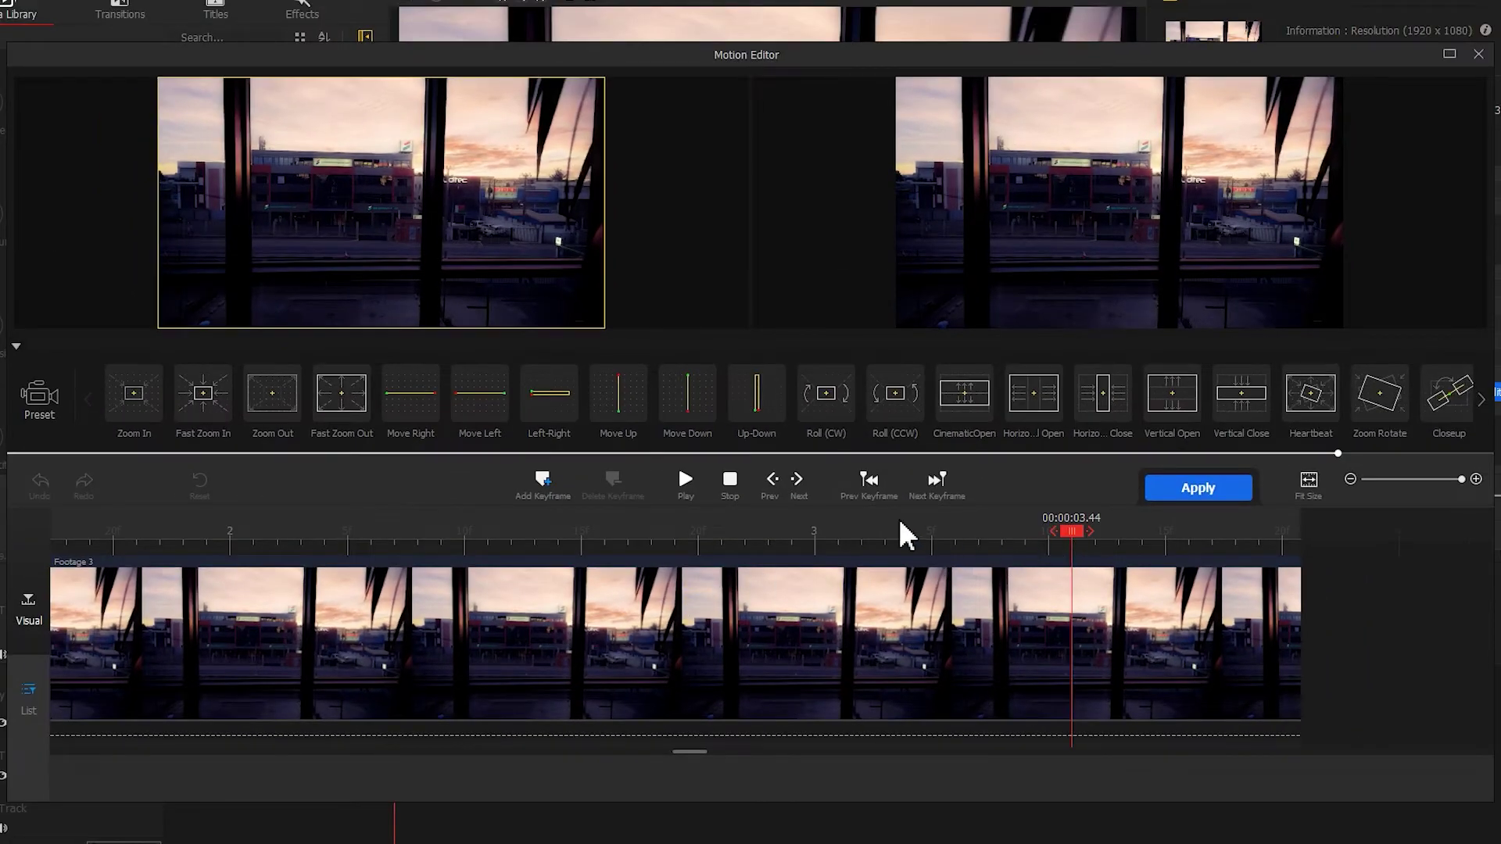
pyautogui.click(541, 480)
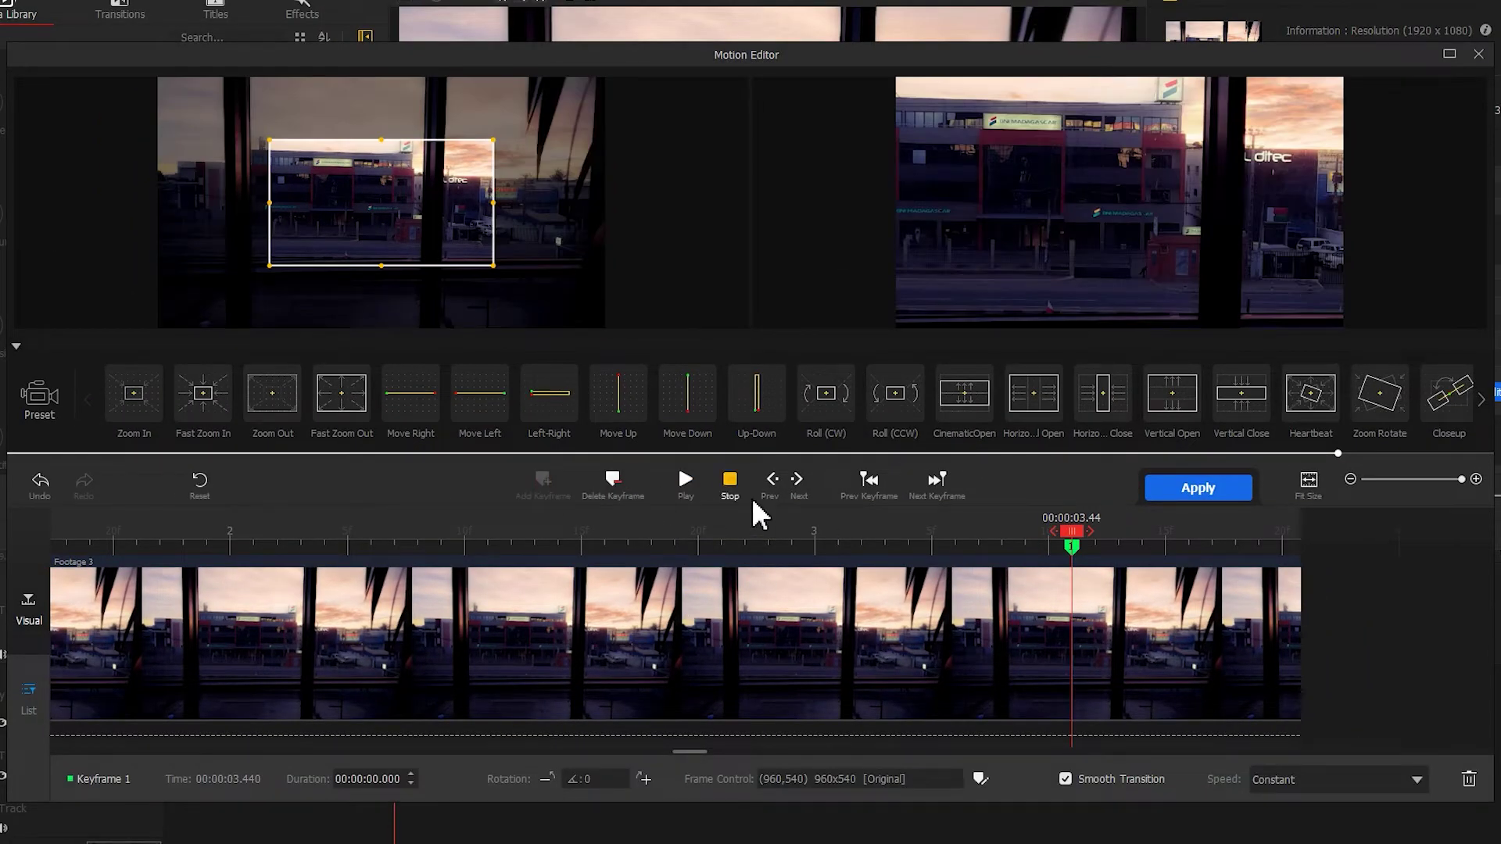
pyautogui.moveTo(1071, 531); pyautogui.dragTo(1317, 553)
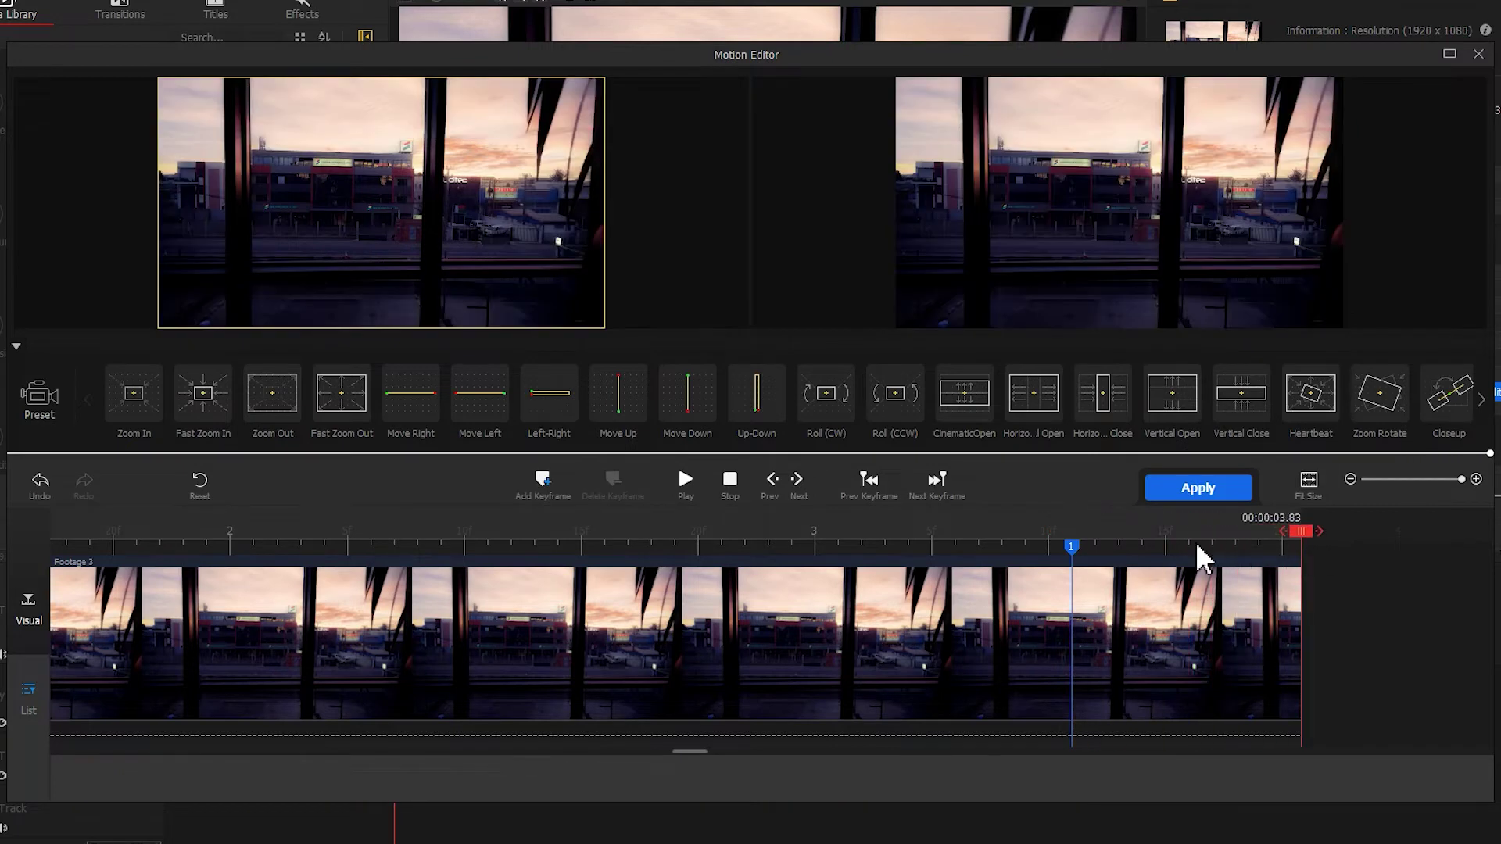
pyautogui.click(542, 483)
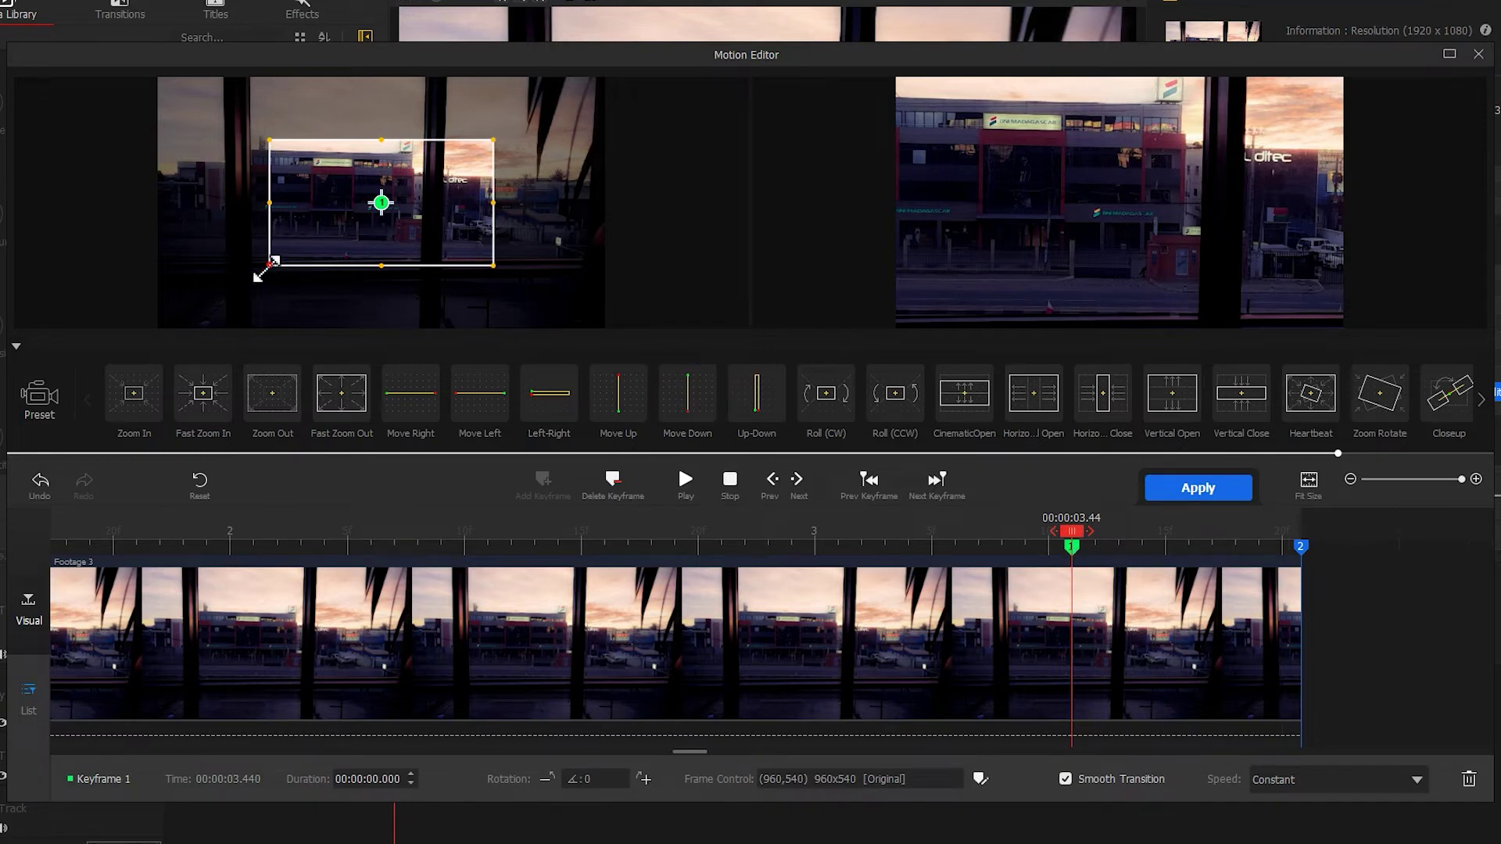
# Make keyframe 1 full frame, tighten keyframe 2 onto the red building, and apply.
pyautogui.moveTo(270, 266); pyautogui.dragTo(159, 328)
pyautogui.moveTo(494, 140); pyautogui.dragTo(597, 84)
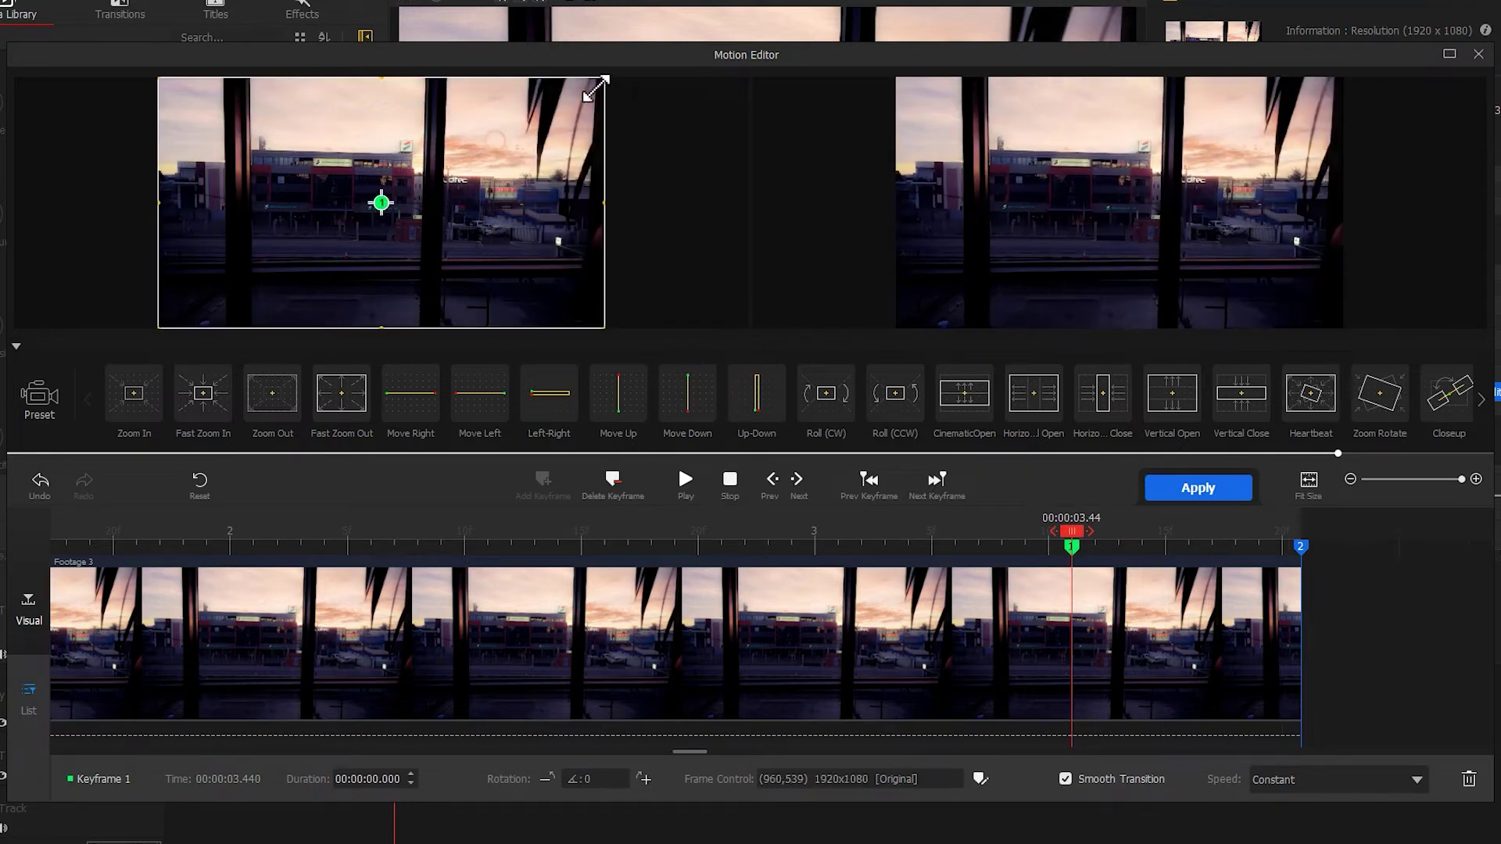
pyautogui.click(1300, 546)
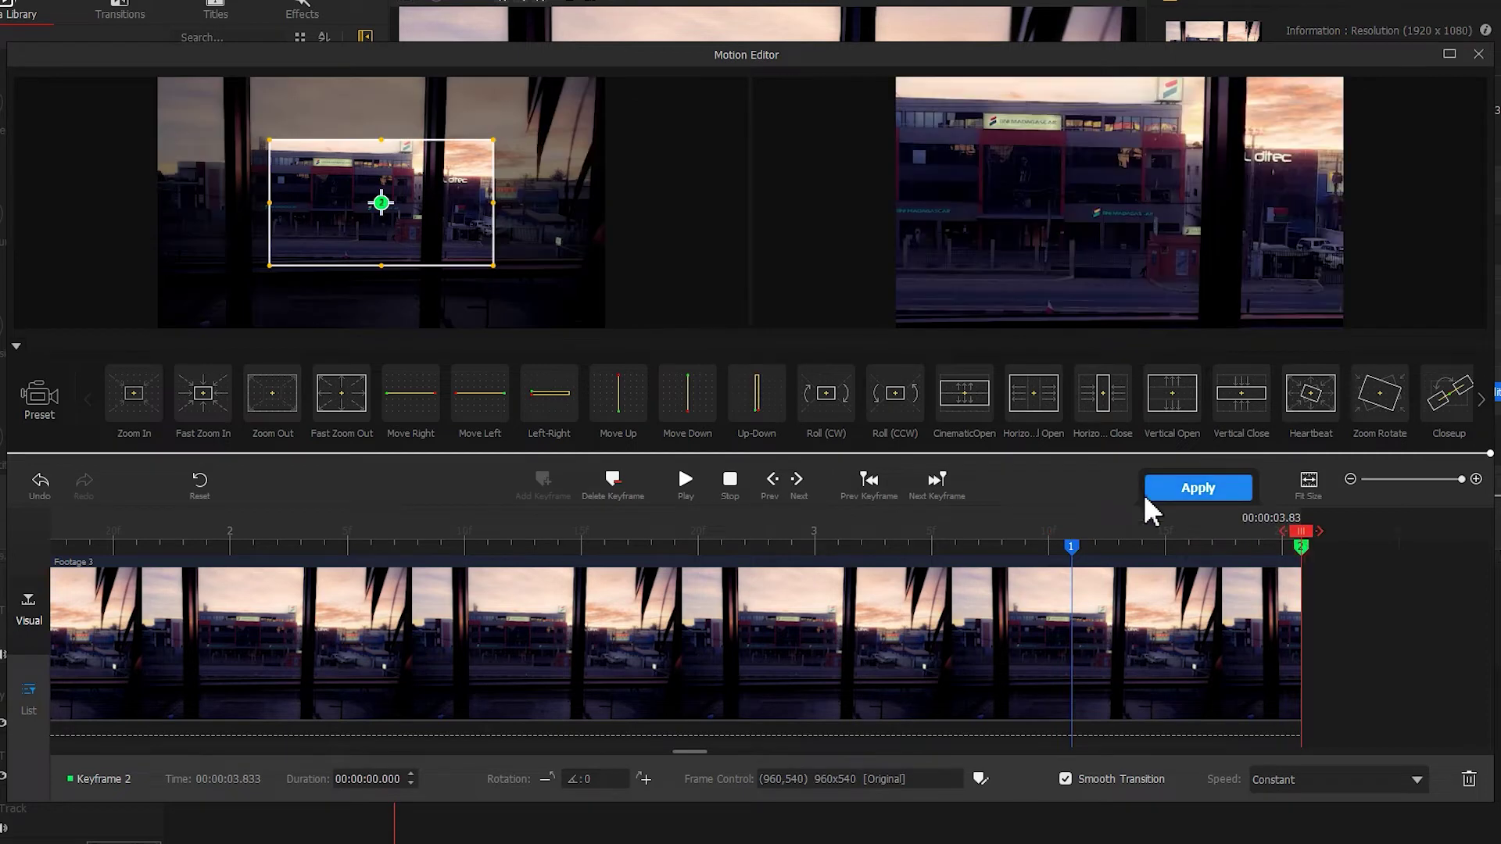
pyautogui.moveTo(398, 242); pyautogui.dragTo(409, 228)
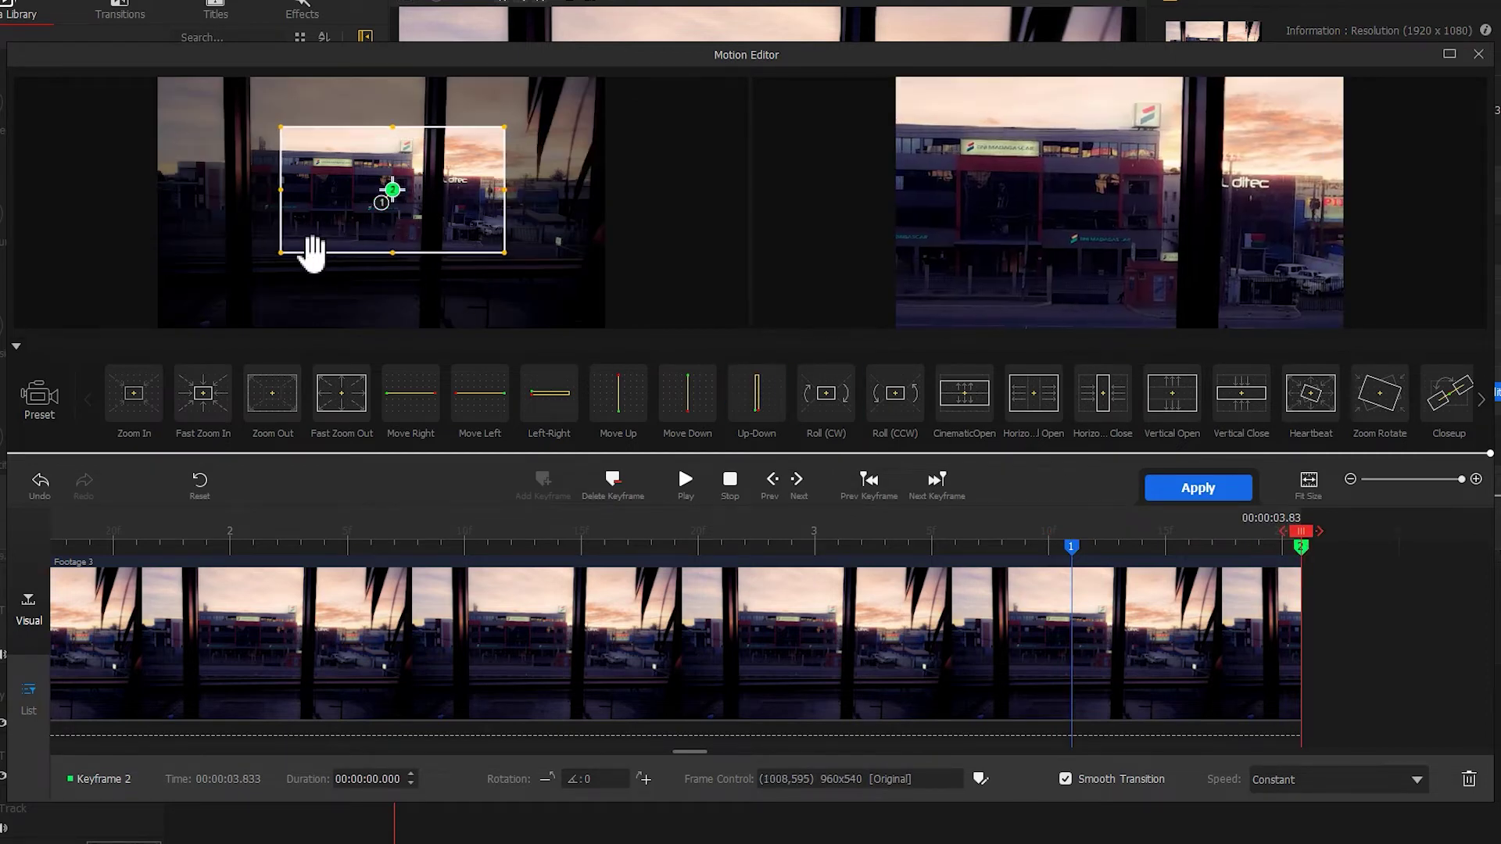
pyautogui.moveTo(285, 255); pyautogui.dragTo(408, 184)
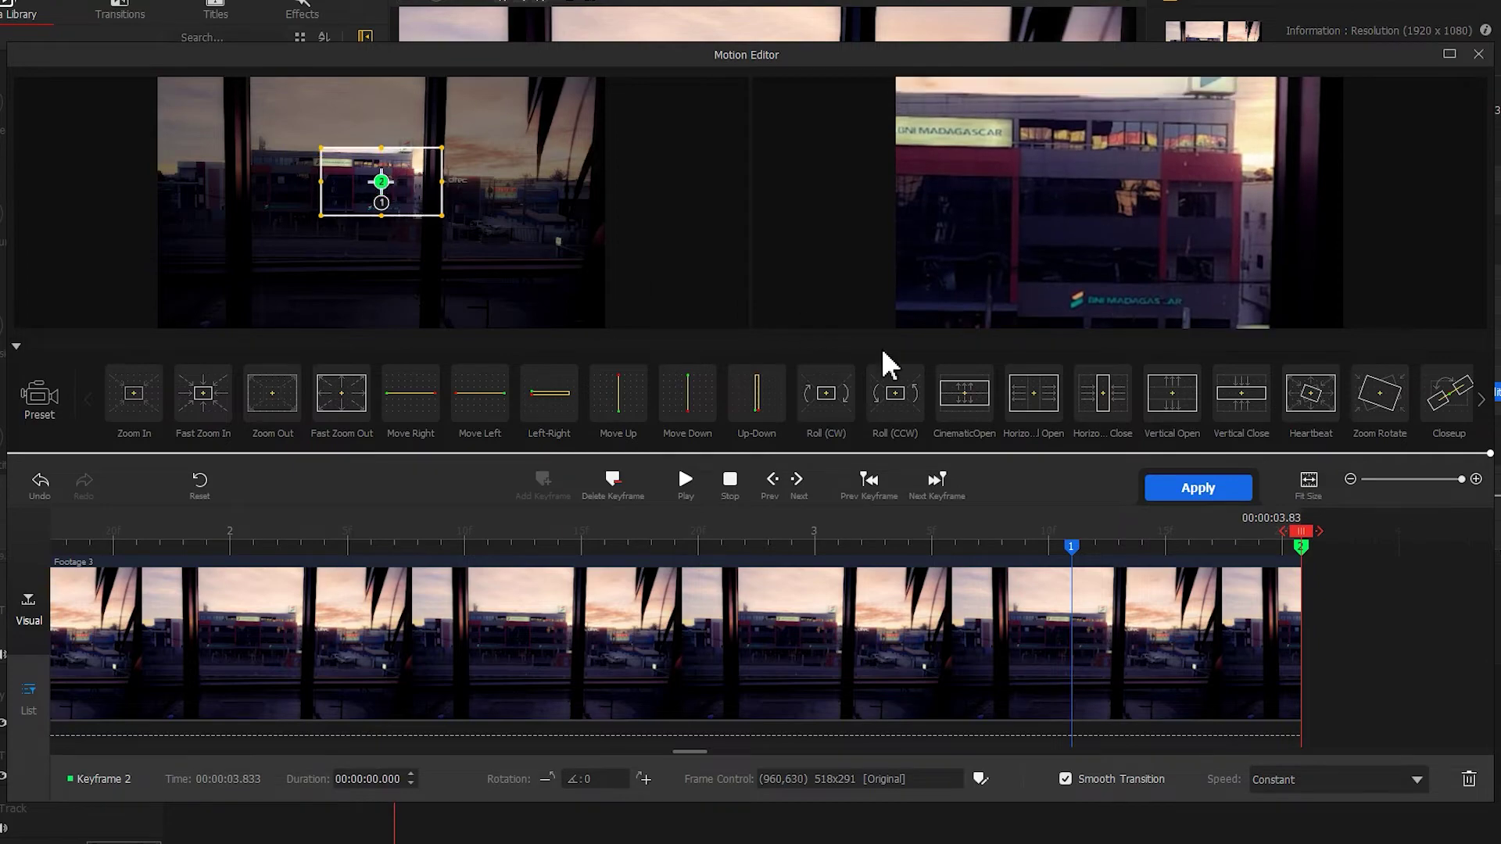
pyautogui.click(1233, 493)
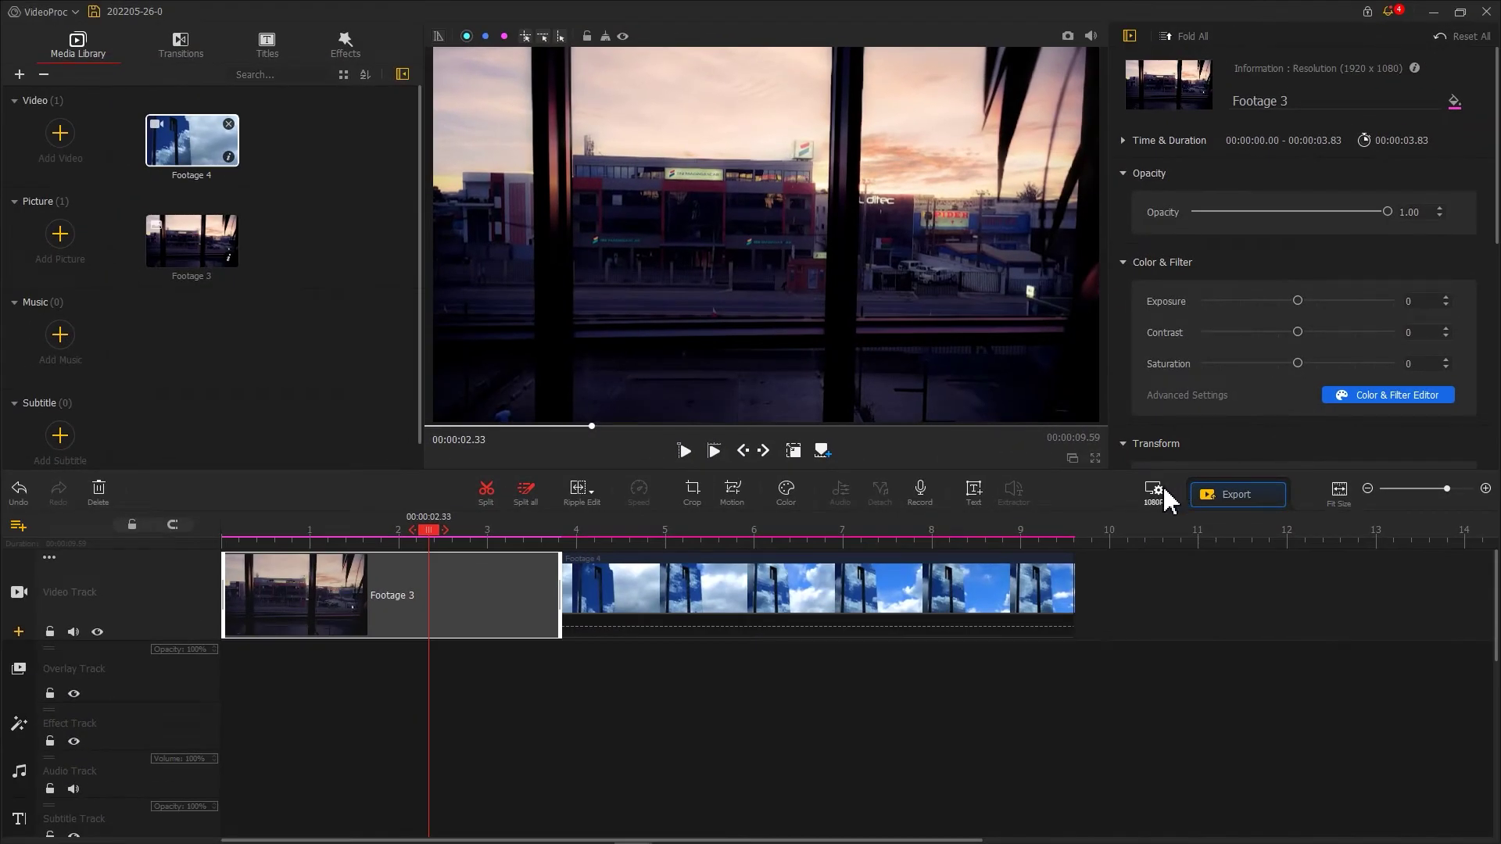
pyautogui.click(600, 572)
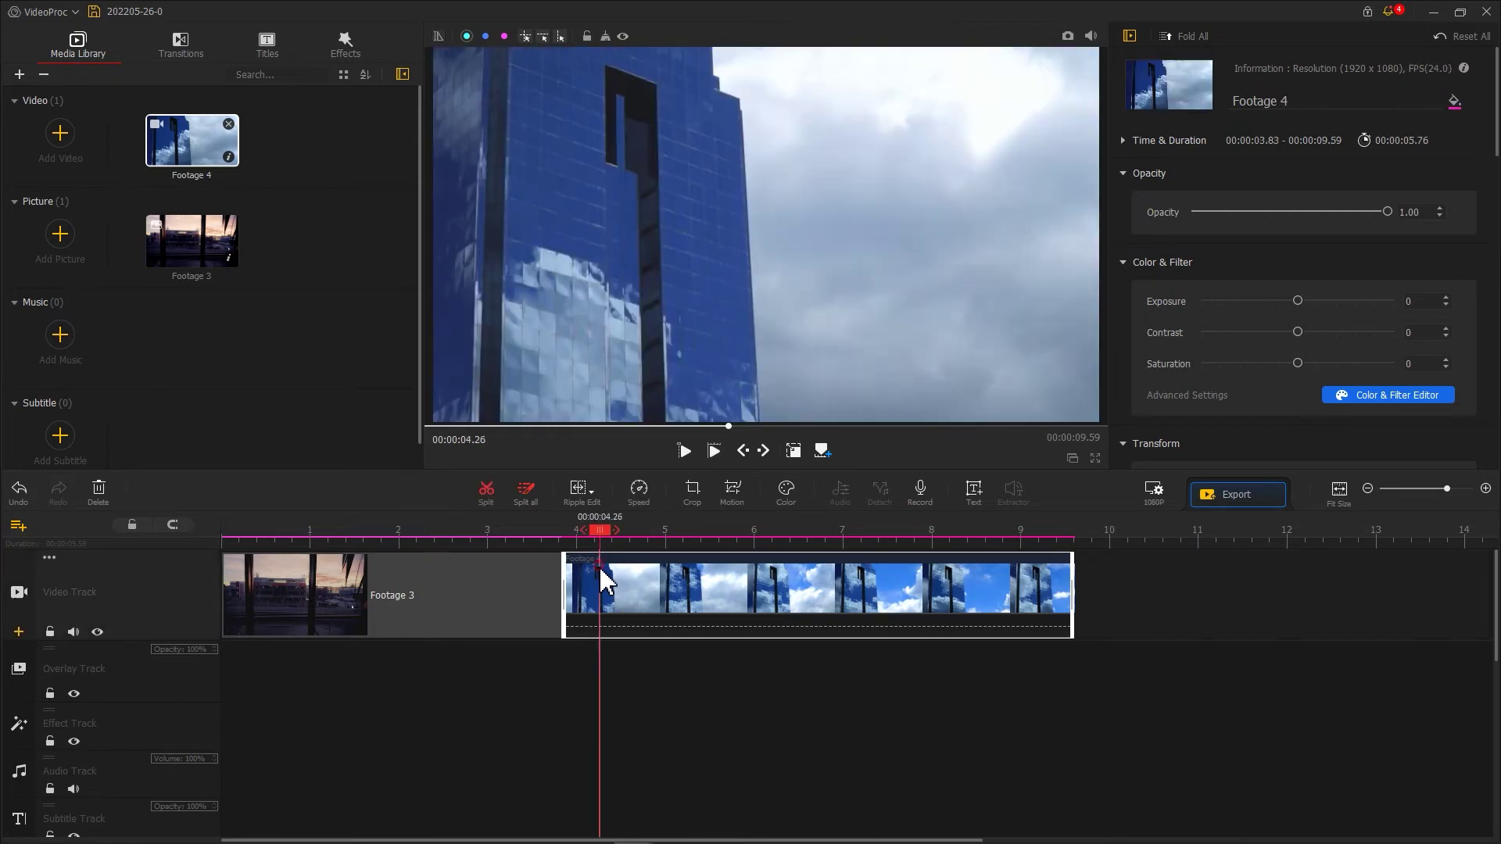
# Keyframe Footage 4 at its start and at 0.34 s, reframe keyframe 2, and apply.
pyautogui.click(731, 497)
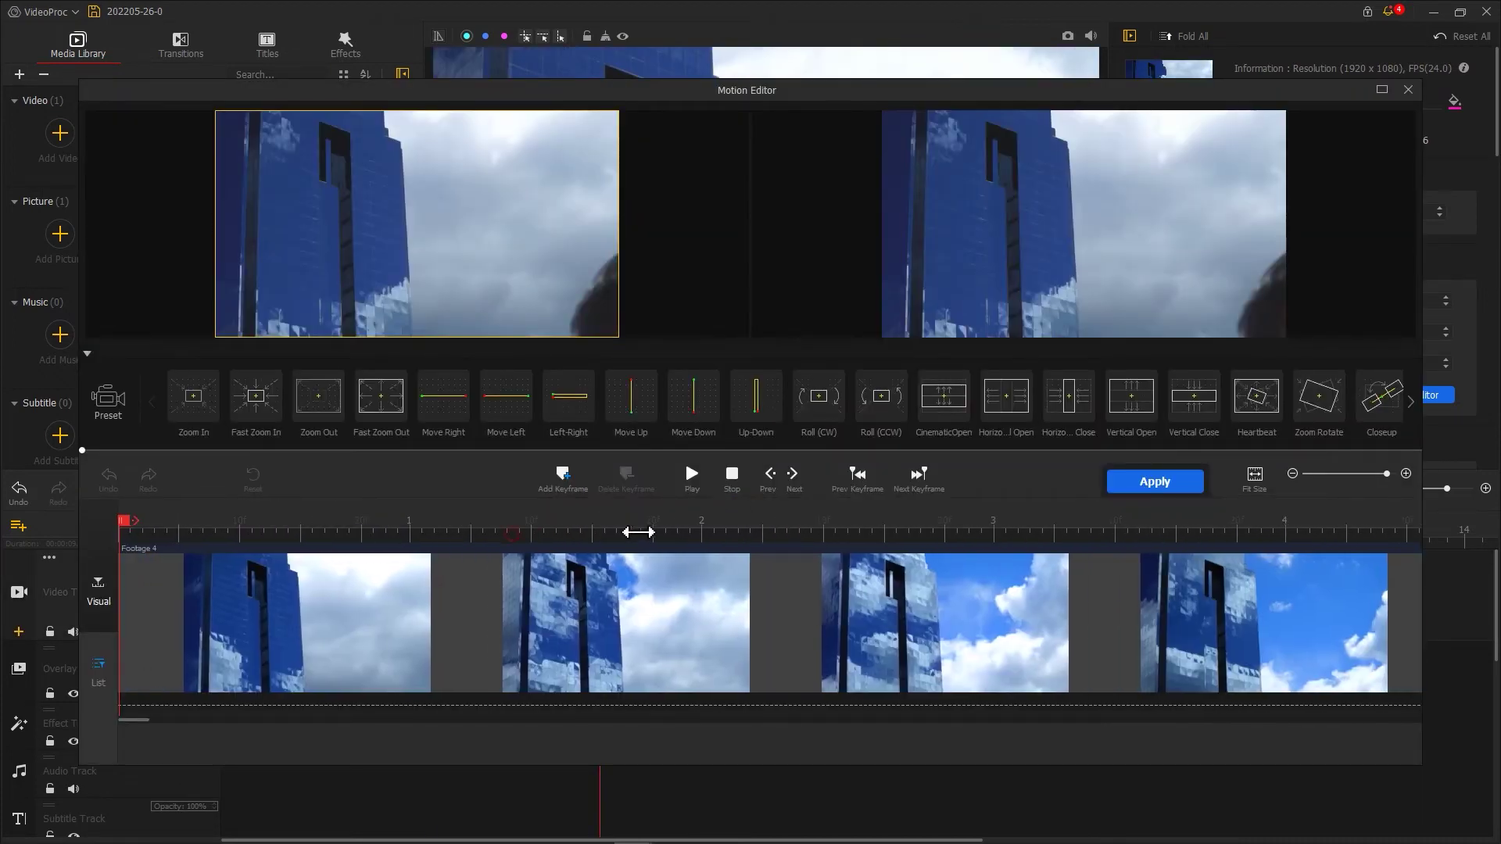
pyautogui.scroll(2, 638, 533)
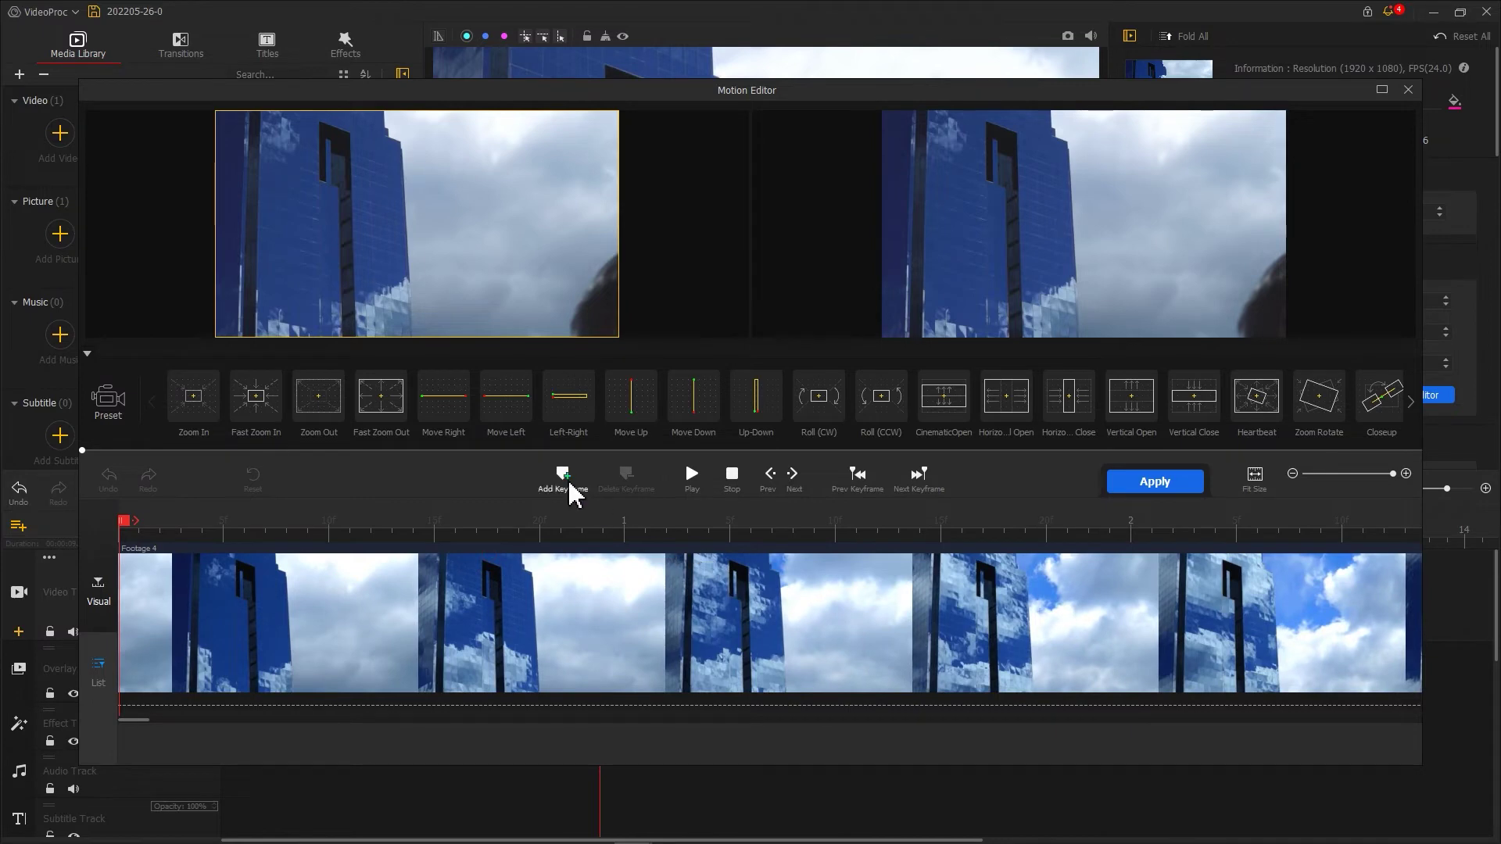
pyautogui.click(575, 491)
pyautogui.moveTo(148, 519); pyautogui.dragTo(313, 525)
pyautogui.click(569, 485)
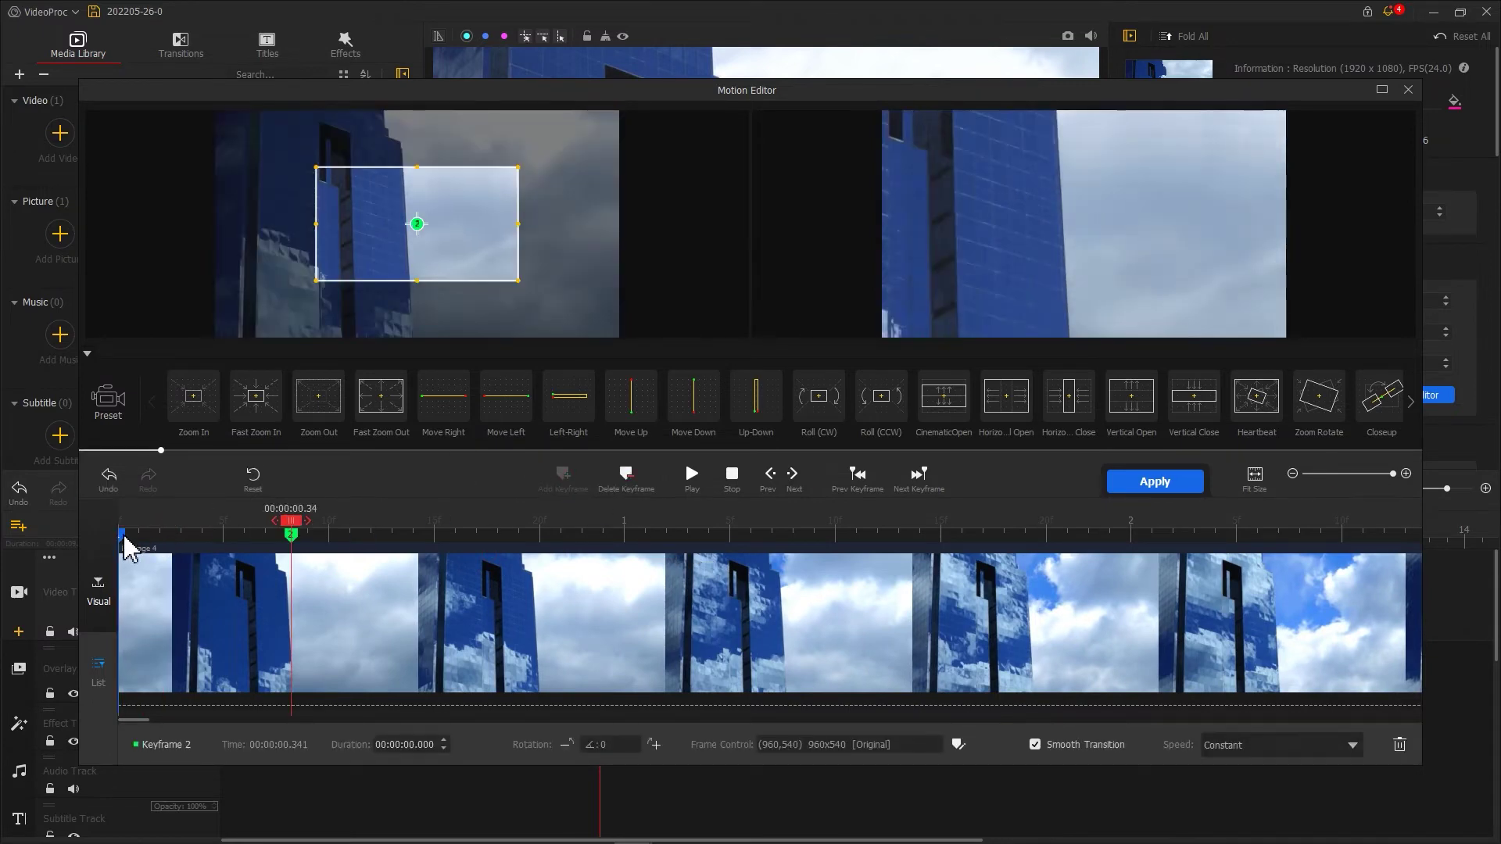
pyautogui.moveTo(332, 270); pyautogui.dragTo(390, 224)
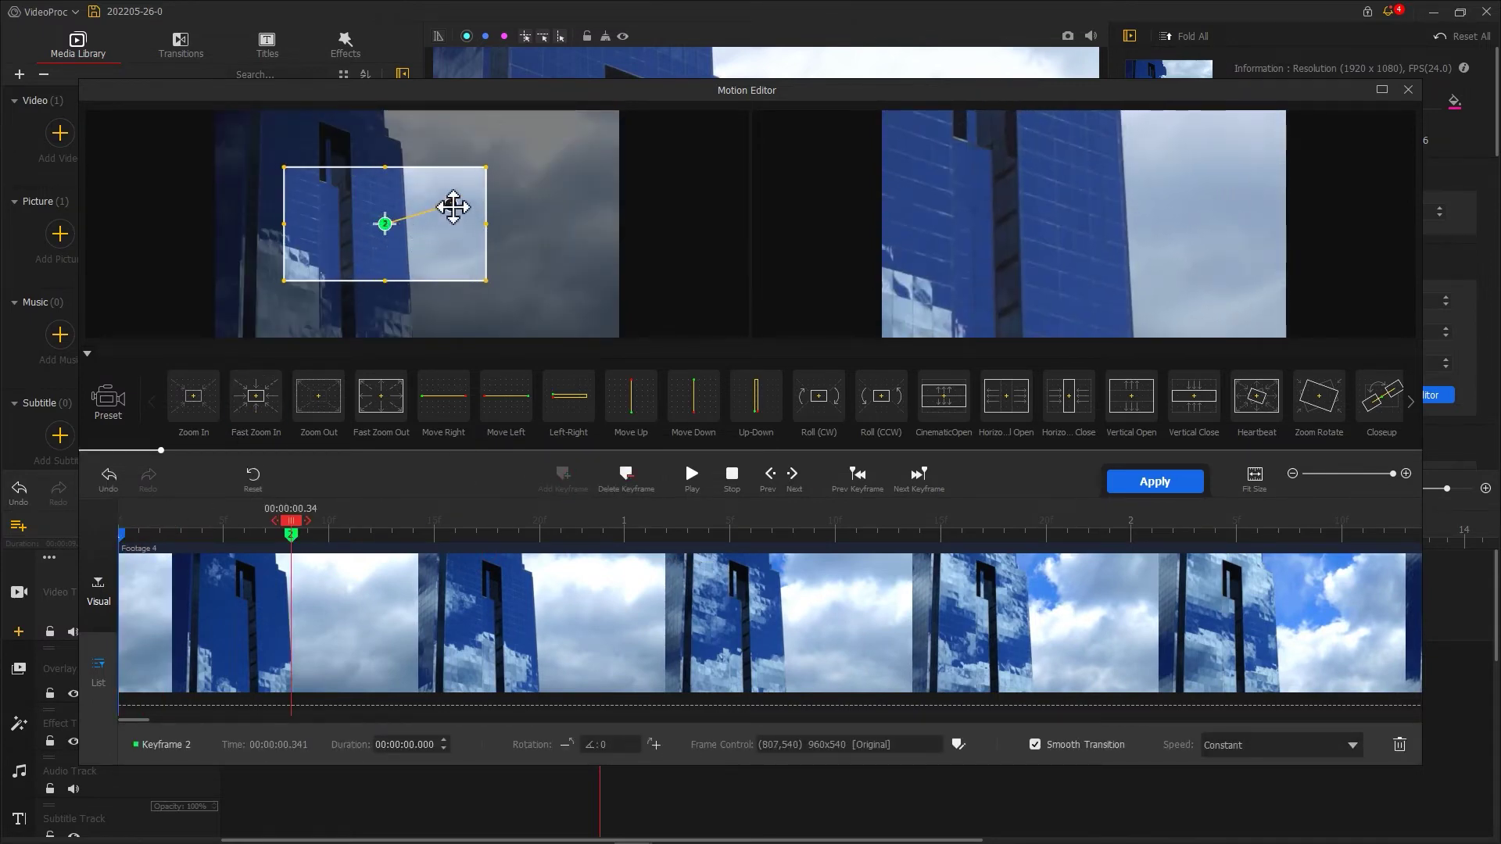
pyautogui.scroll(-2, 388, 227)
pyautogui.scroll(2, 388, 228)
pyautogui.scroll(3, 382, 228)
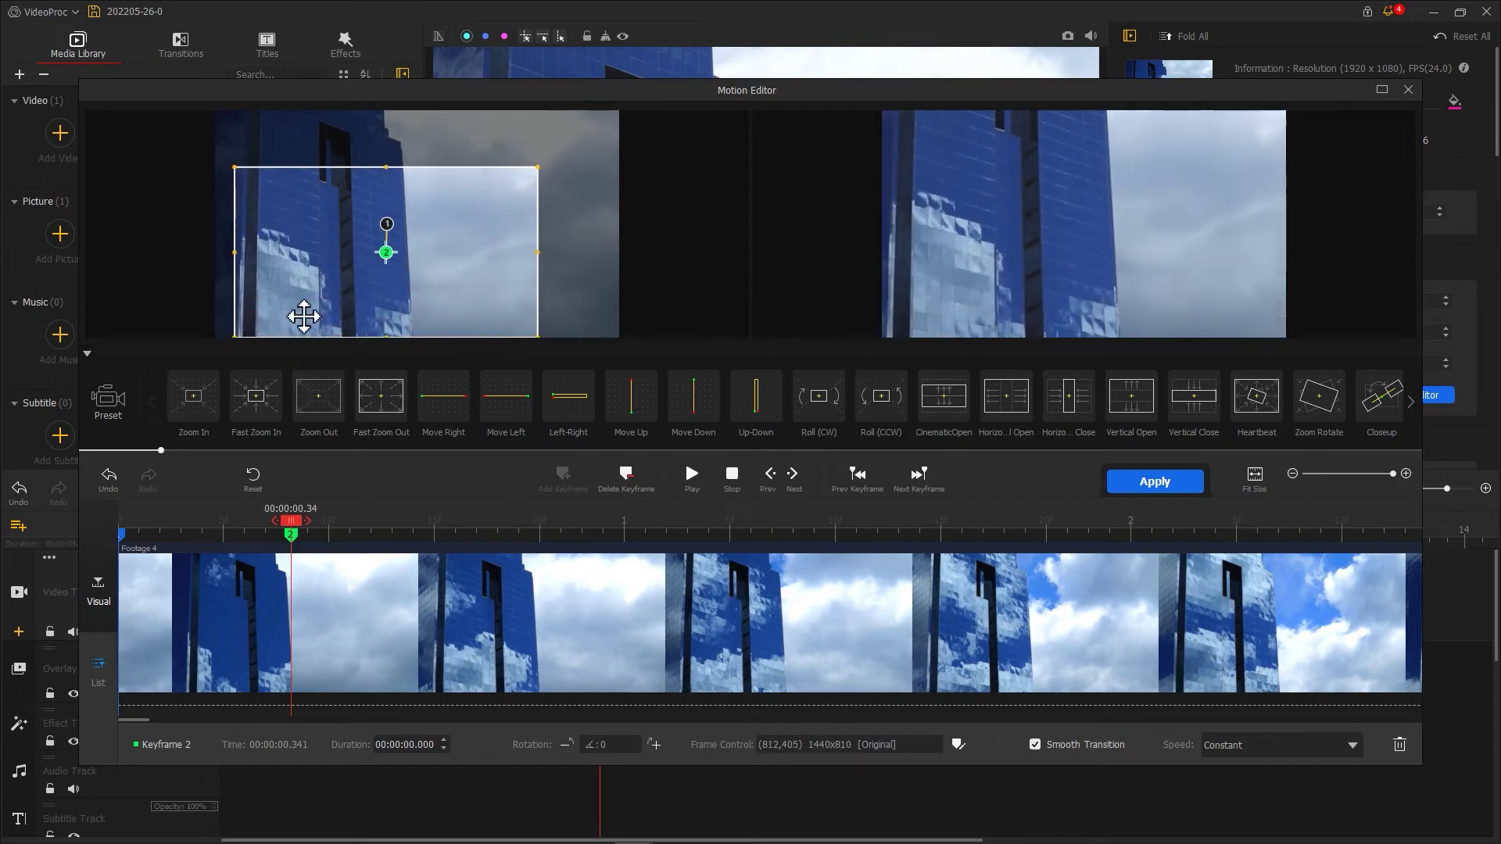
pyautogui.scroll(3, 391, 227)
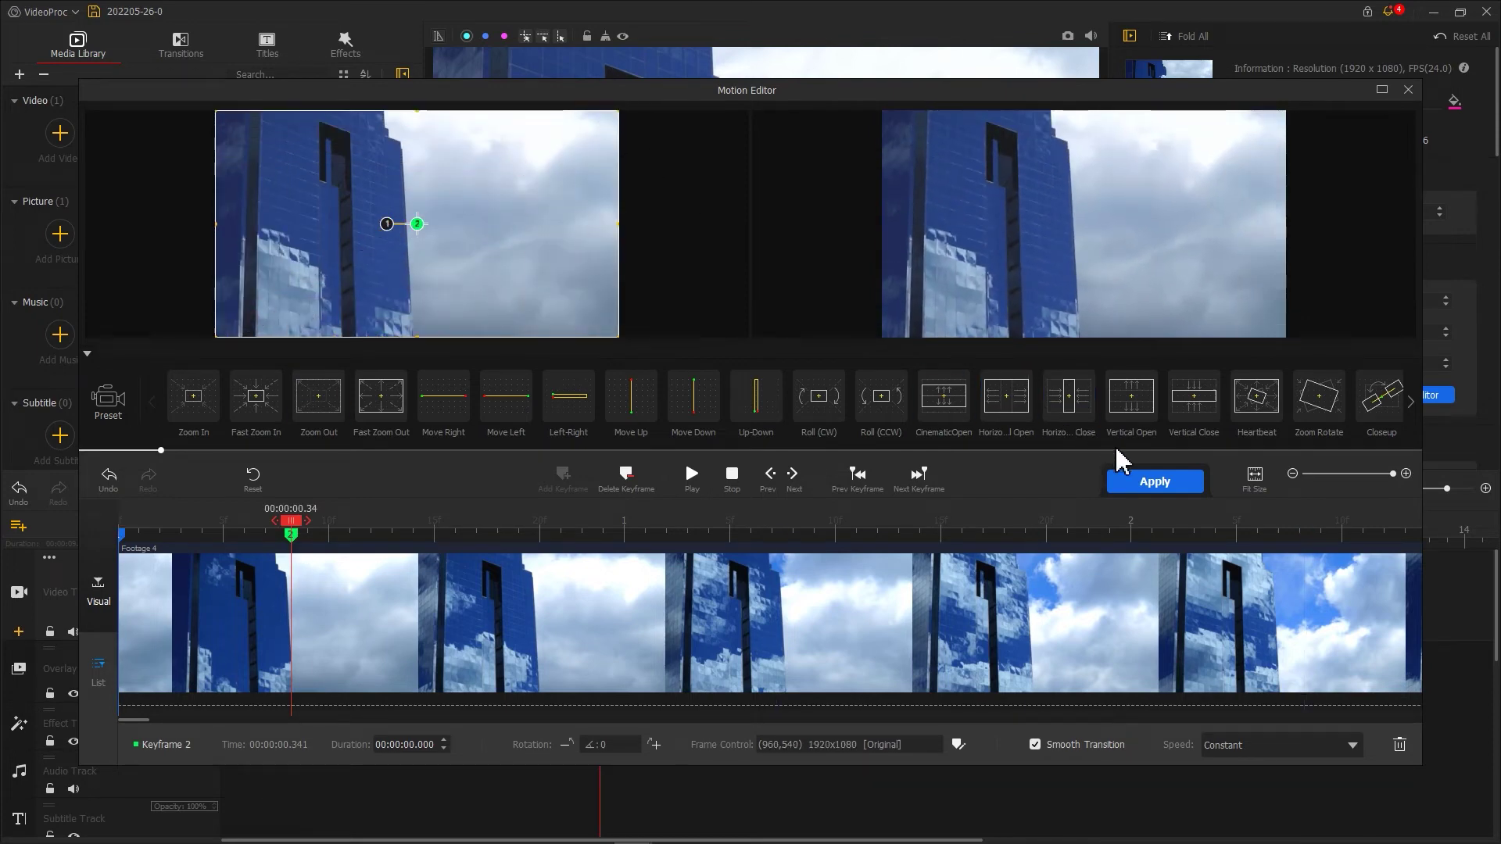
pyautogui.click(1144, 482)
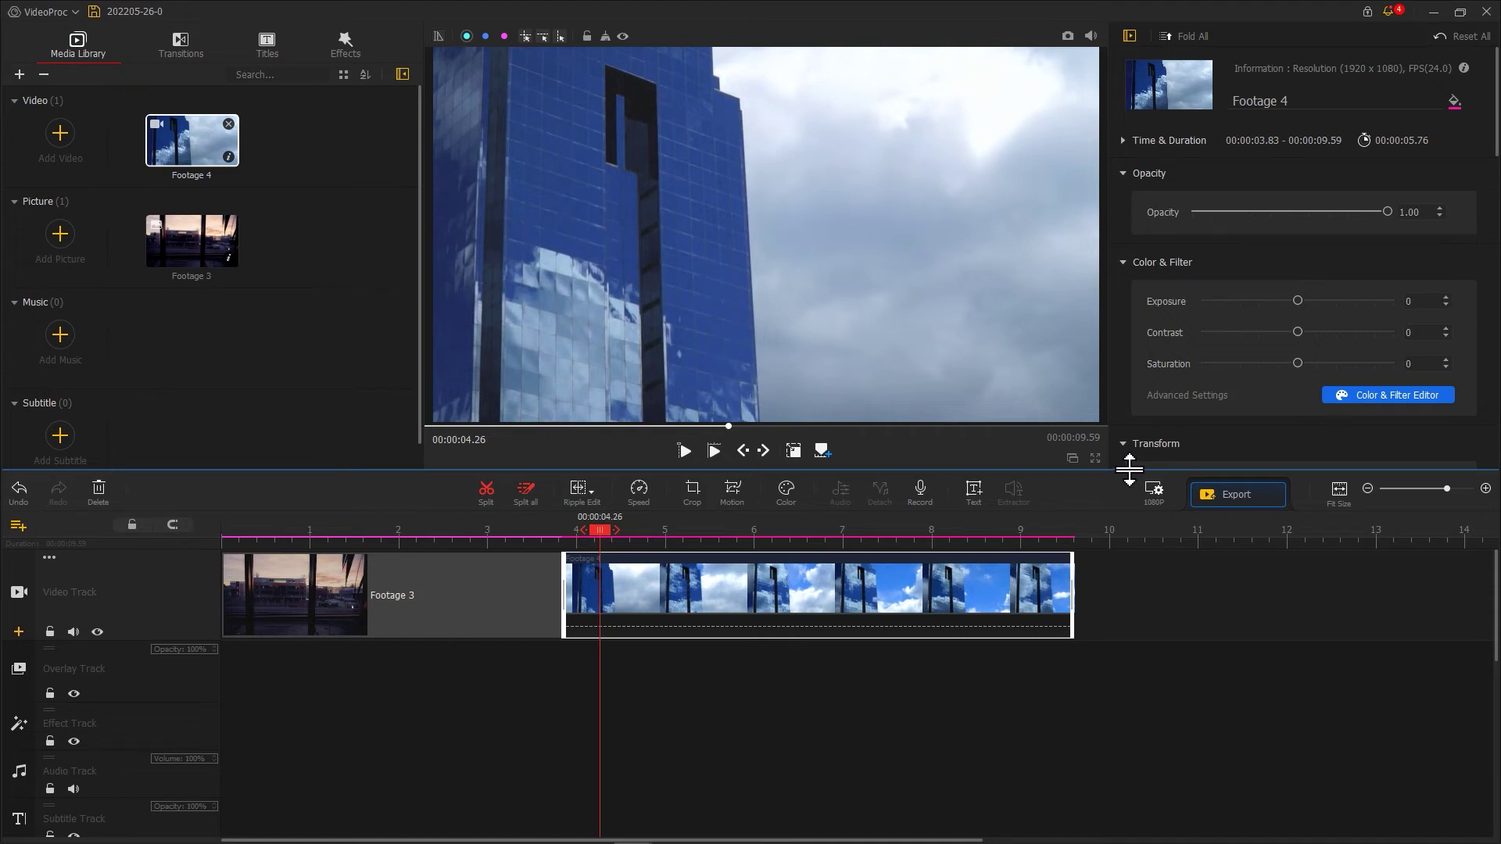
# Import Sound Effect into the Music library and place it on the audio track at 3.52 s.
pyautogui.moveTo(1199, 133); pyautogui.dragTo(370, 327)
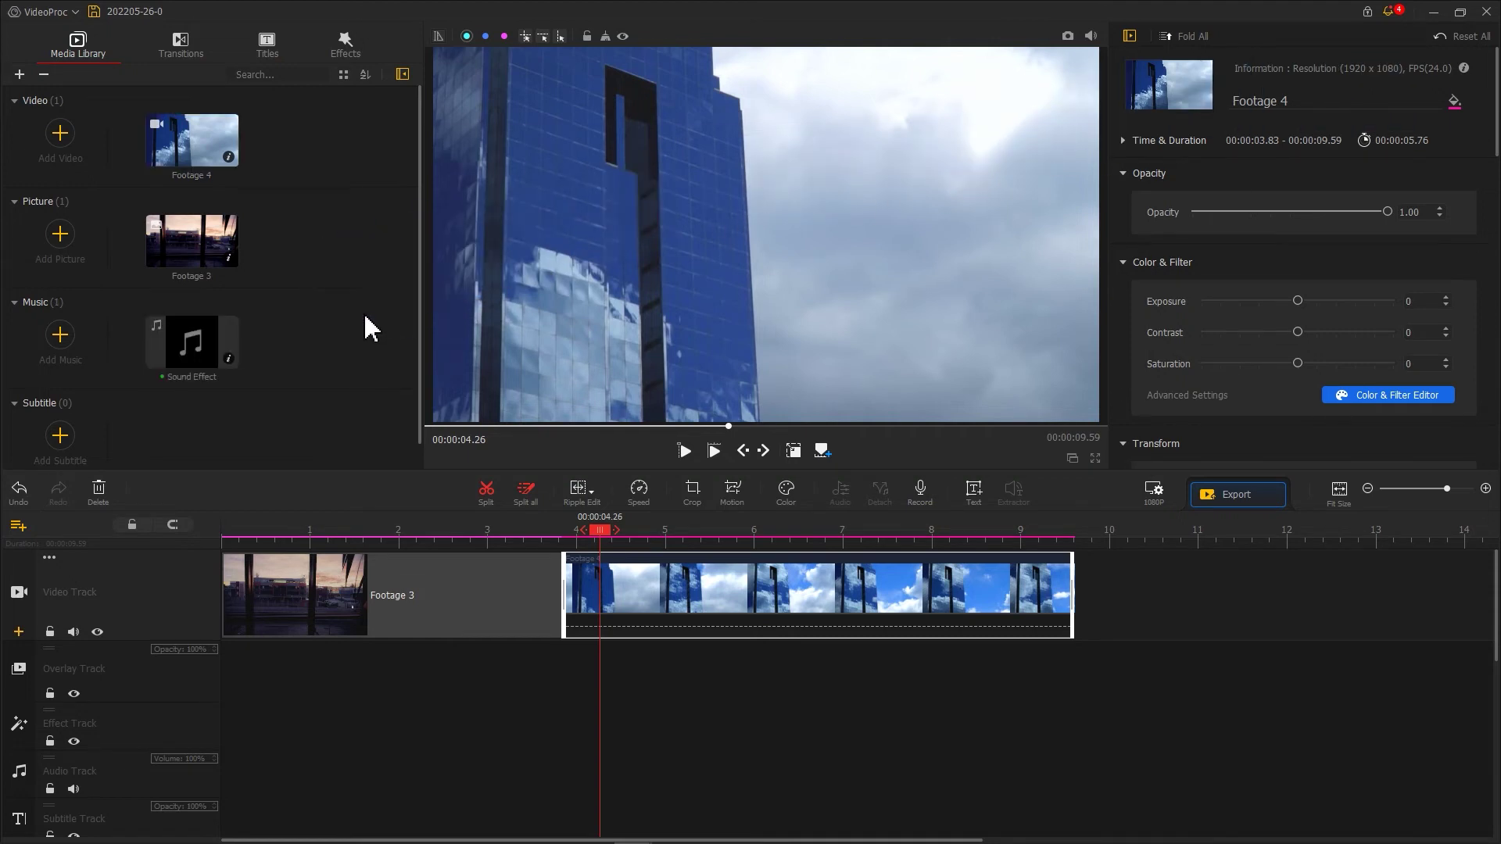
pyautogui.moveTo(236, 338); pyautogui.dragTo(559, 719)
pyautogui.moveTo(582, 779); pyautogui.dragTo(602, 782)
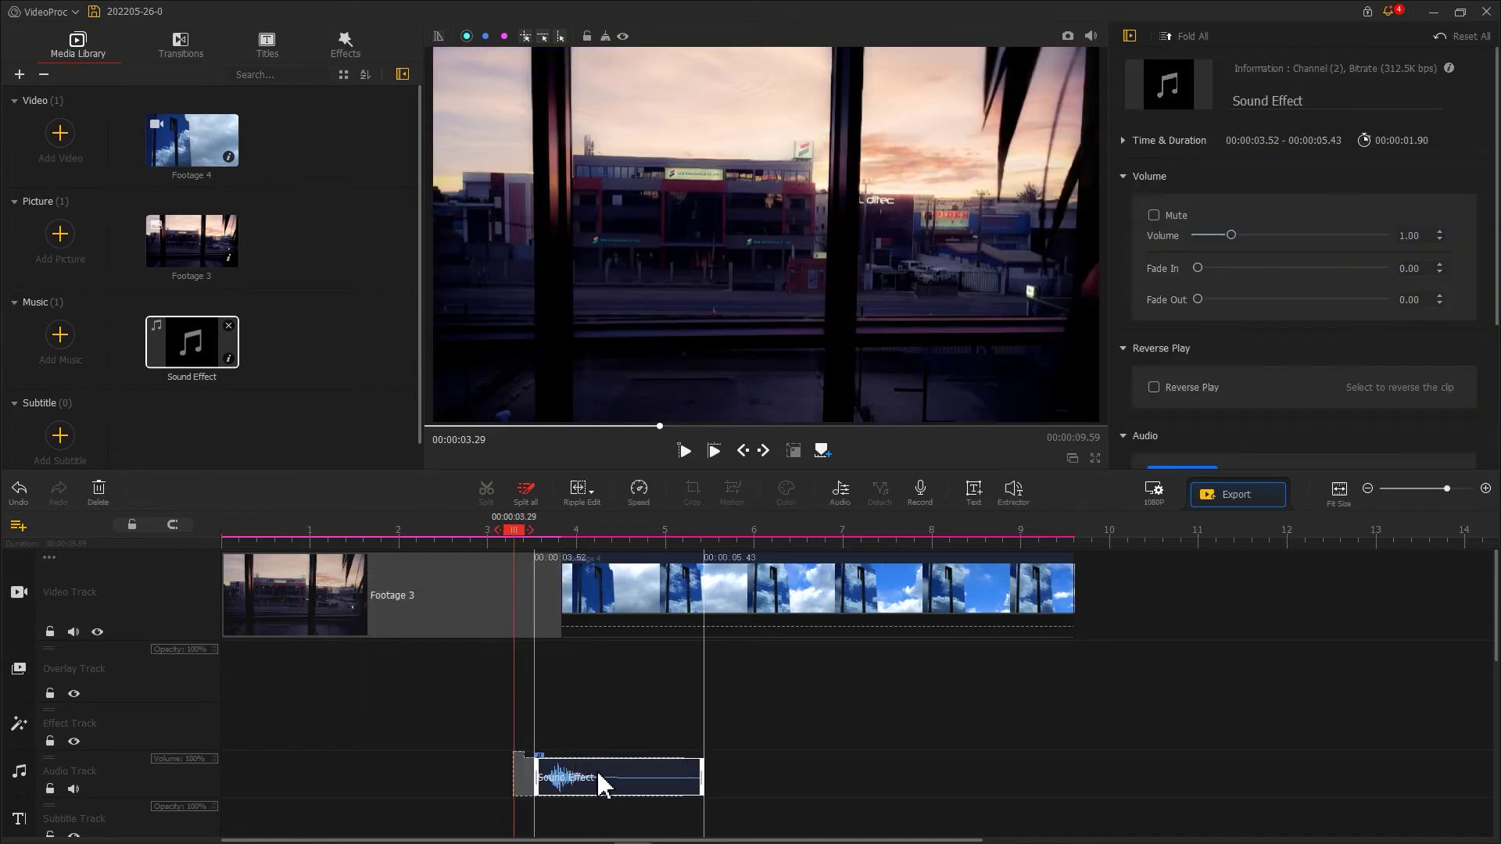